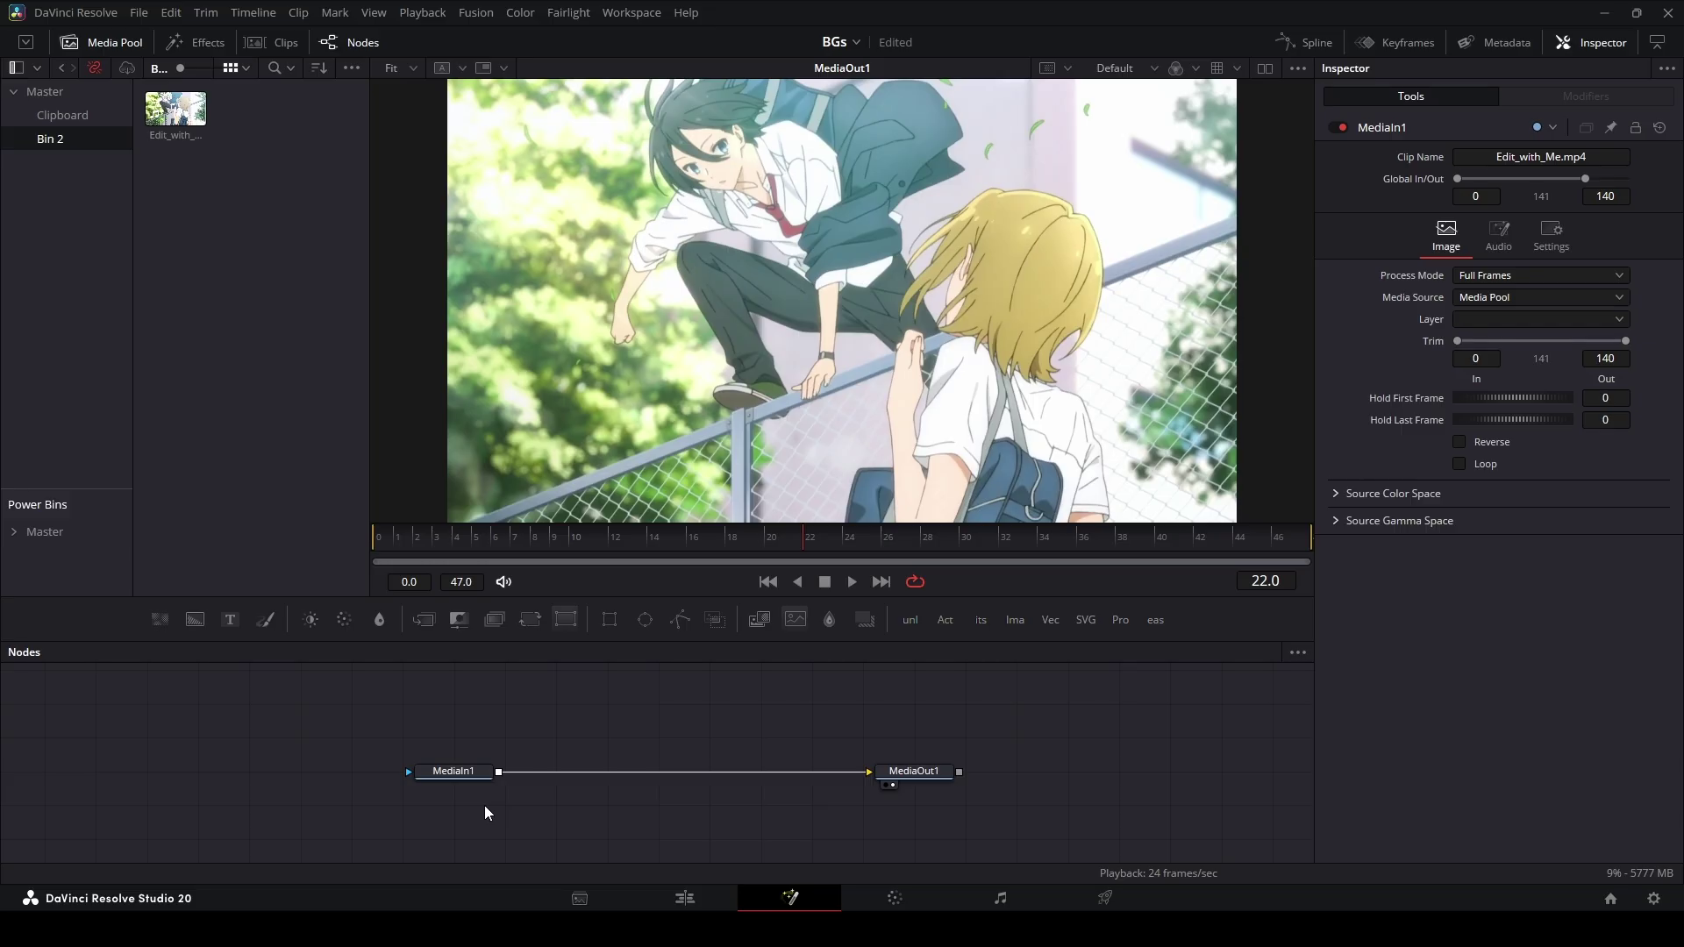
pyautogui.moveTo(469, 772); pyautogui.dragTo(417, 771)
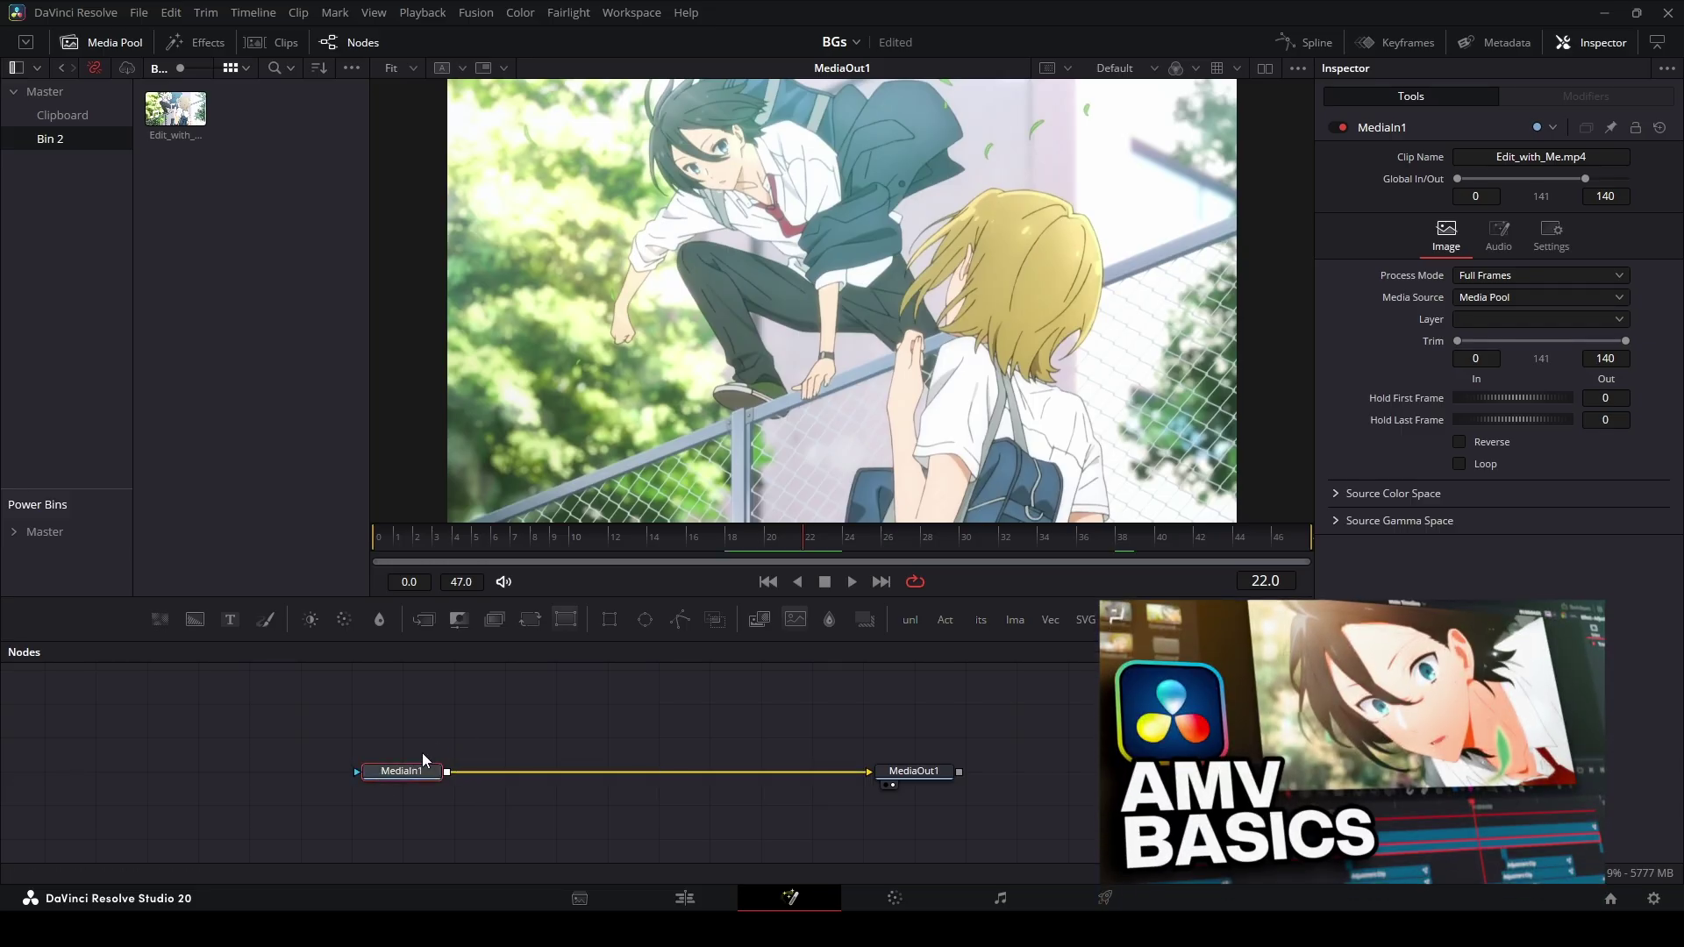
pyautogui.moveTo(486, 723); pyautogui.dragTo(544, 722)
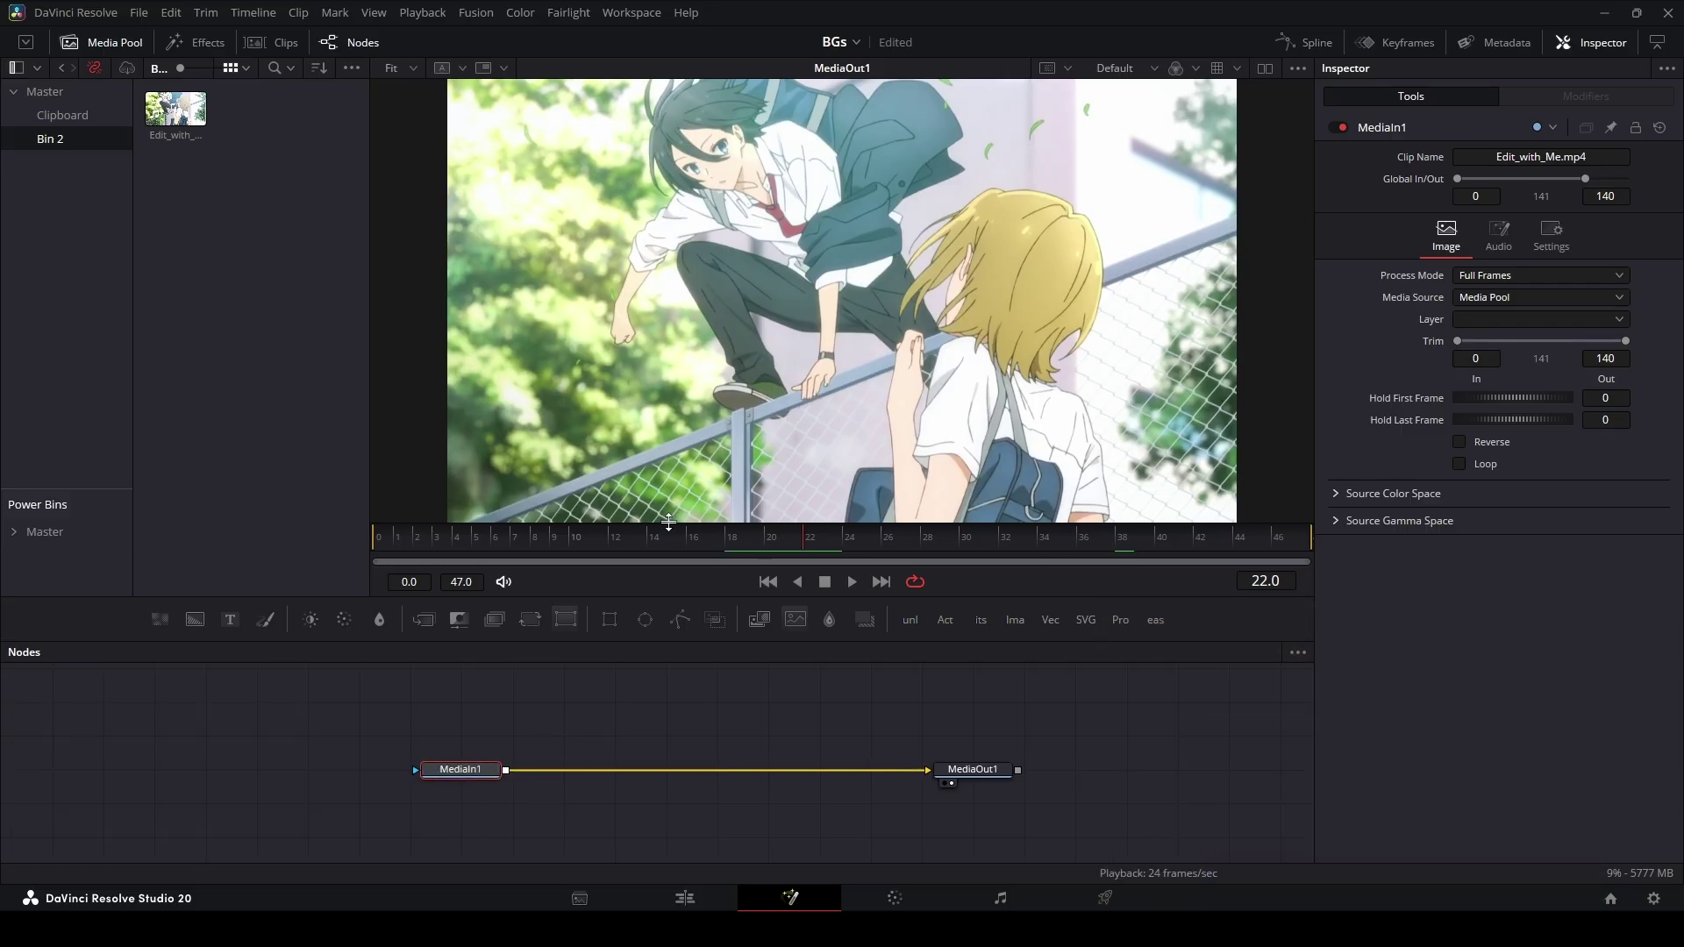
pyautogui.moveTo(668, 523); pyautogui.dragTo(365, 539)
pyautogui.moveTo(539, 751); pyautogui.dragTo(466, 712)
pyautogui.click(443, 562)
pyautogui.moveTo(443, 561); pyautogui.dragTo(378, 561)
# Add a TimeSpeed node after MediaIn1 with a speed of 3.0
pyautogui.click(401, 781)
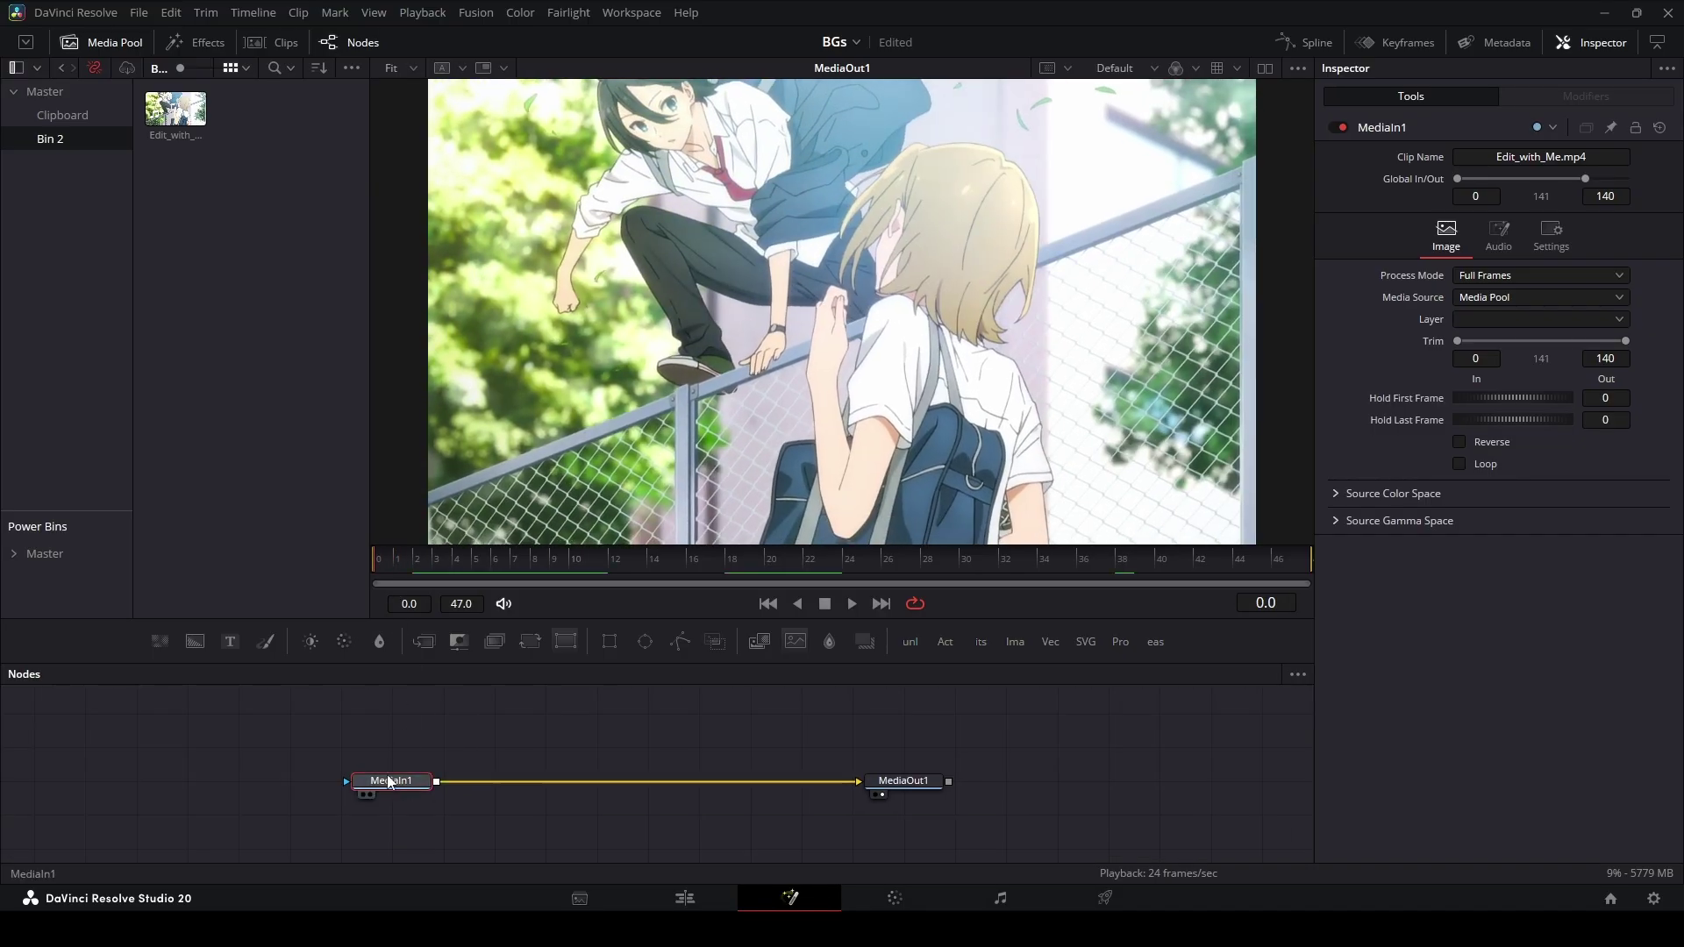
pyautogui.hotkey('shift', 'space')
pyautogui.write('timespeed')
pyautogui.press('Return')
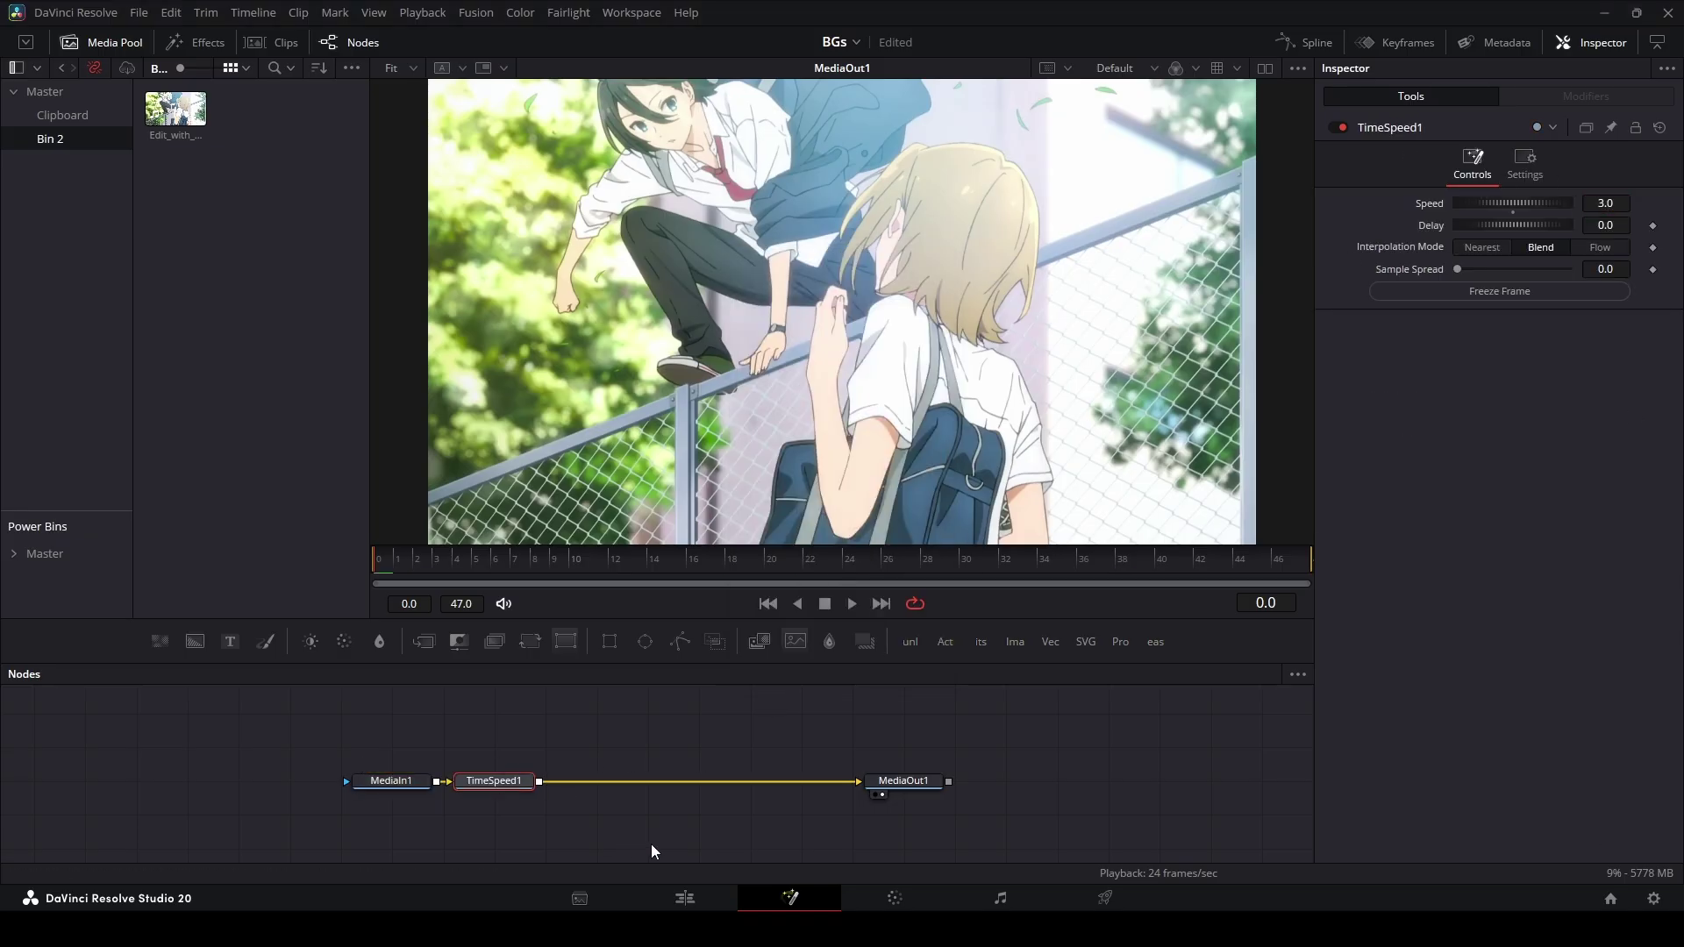
# Add a Time Stretcher node after TimeSpeed1
pyautogui.hotkey('shift', 'space')
pyautogui.write('timest')
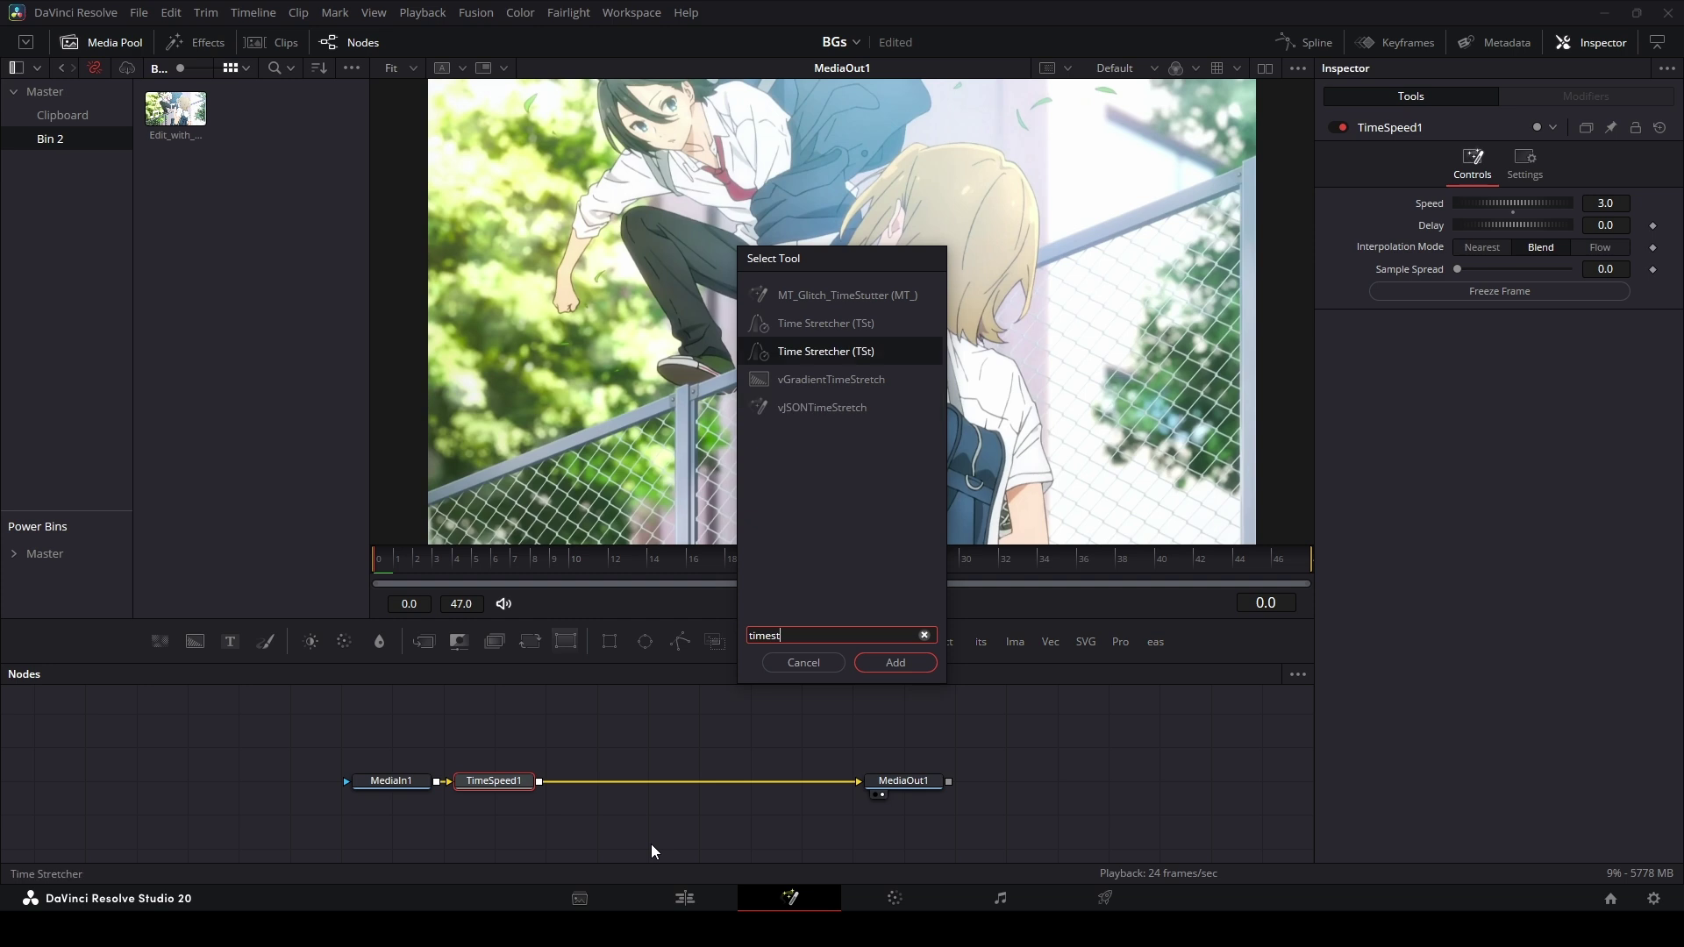
pyautogui.press('Return')
# Show the TimeSpeed1 output in the viewer and scrub to frame 11
pyautogui.moveTo(514, 562); pyautogui.dragTo(607, 575)
pyautogui.click(498, 782)
pyautogui.press('2')
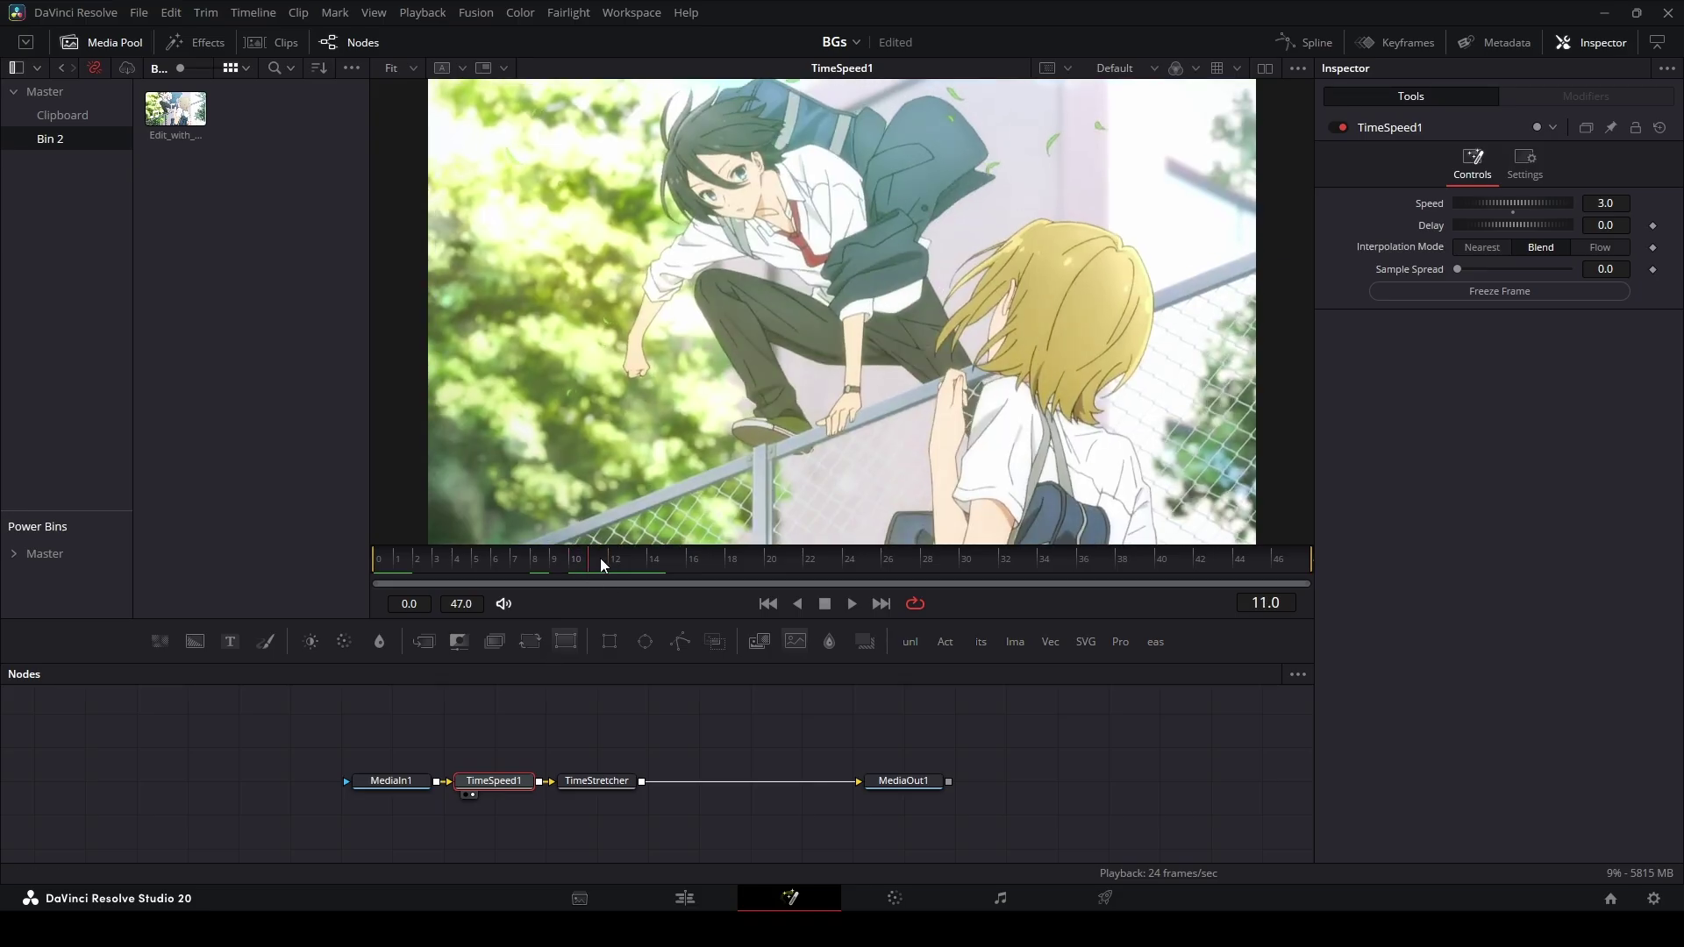
# Keyframe the TimeStretcher's Source Time at frame 47, with 0.0 at frame 0
pyautogui.click(627, 780)
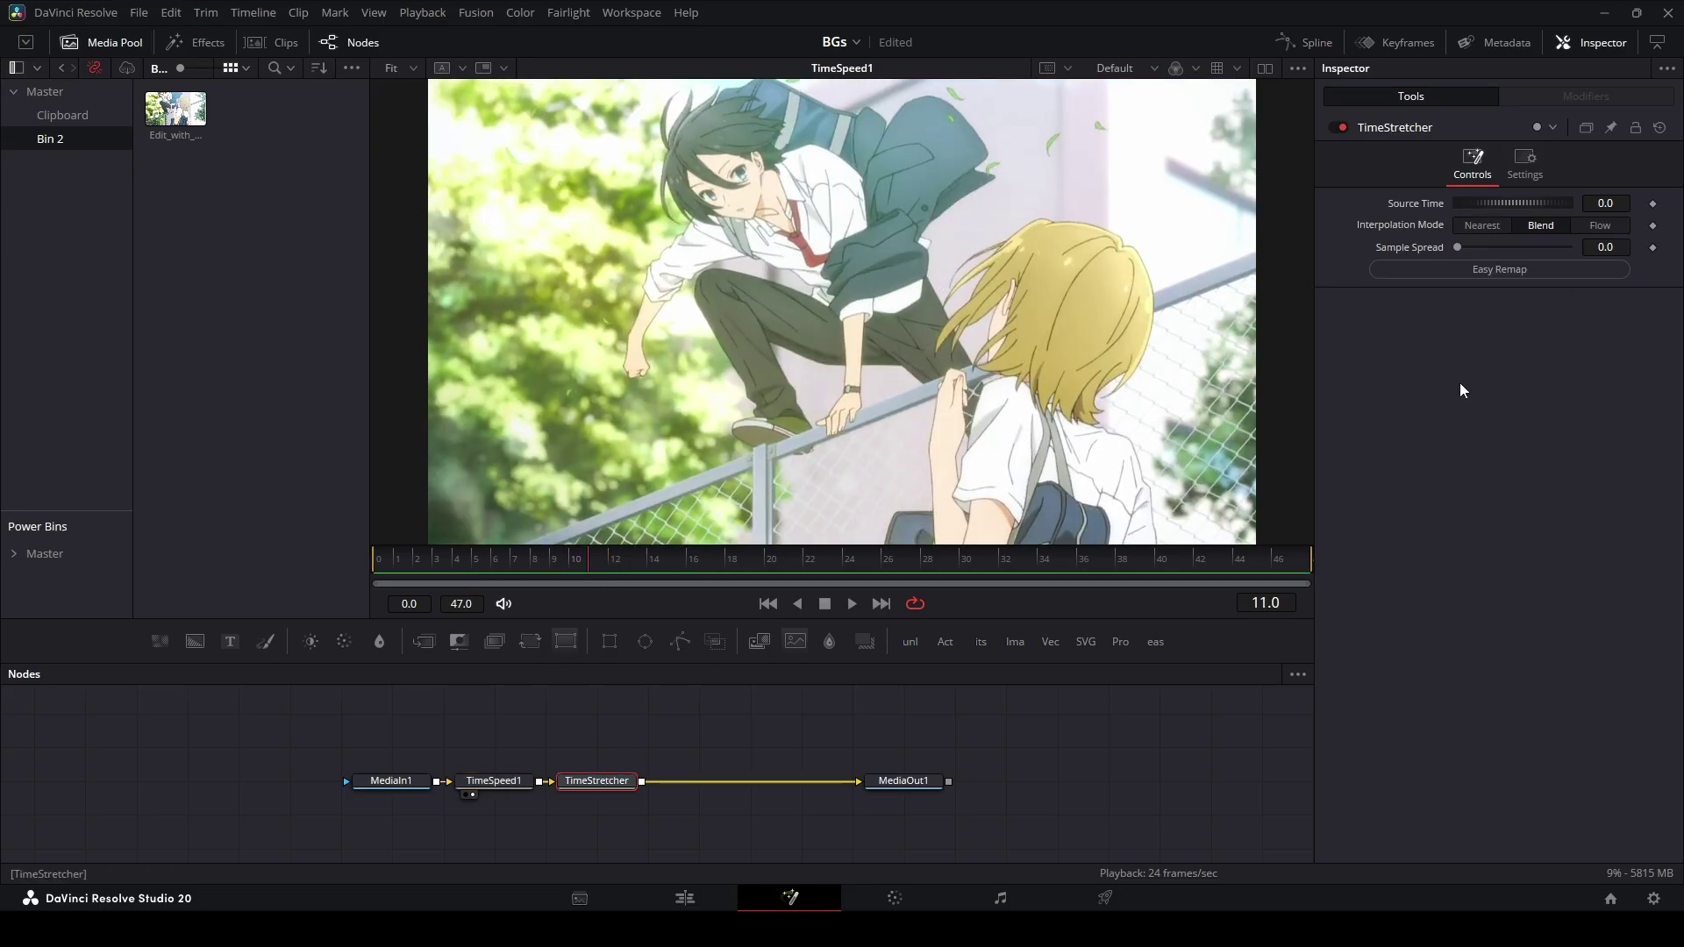
pyautogui.press('End')
pyautogui.click(1654, 204)
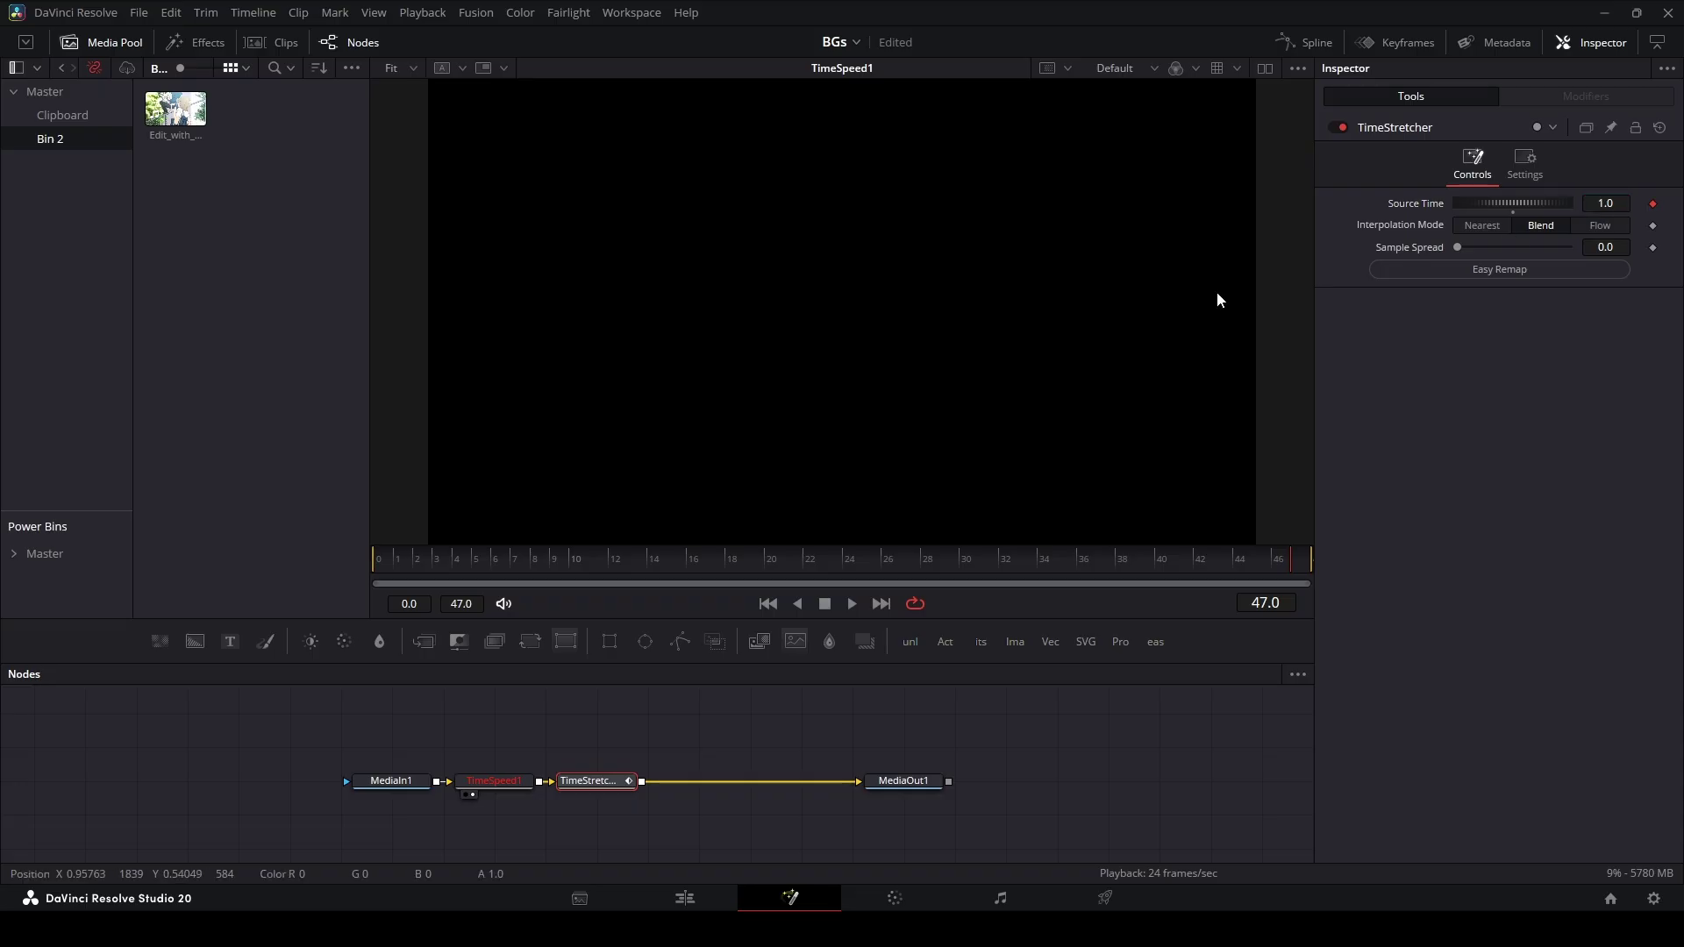
pyautogui.press('Home')
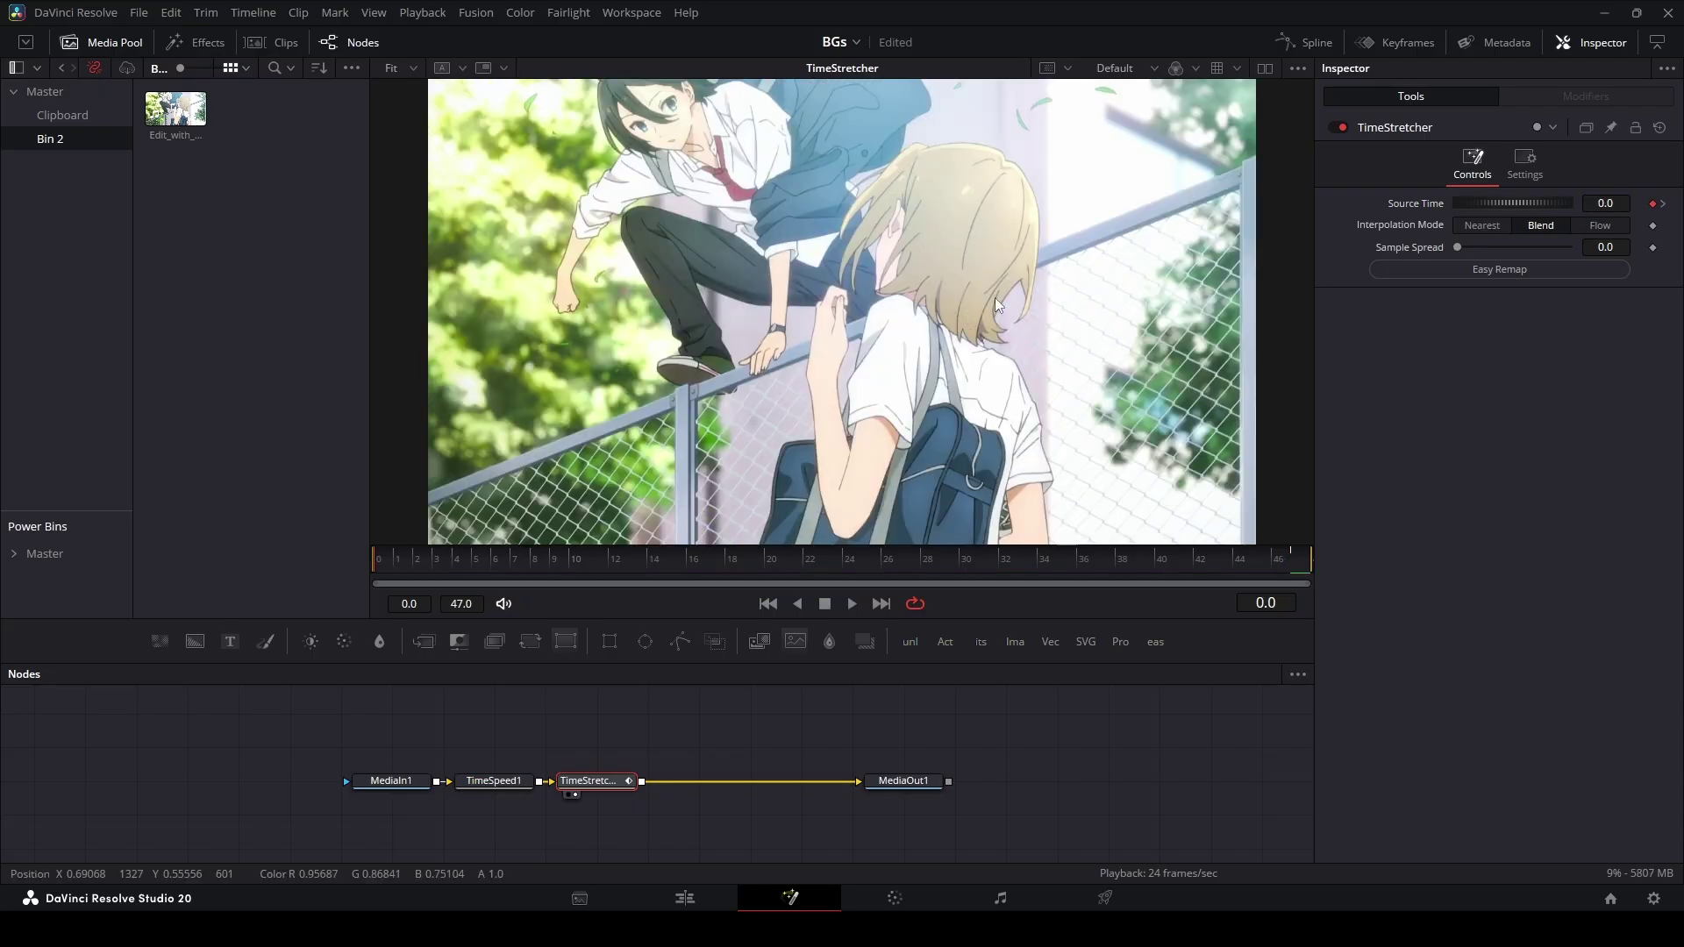
# Insert an OpticalFlow node between TimeSpeed1 and TimeStretcher, and set the TimeStretcher's Interpolation Mode to Flow
pyautogui.moveTo(588, 781); pyautogui.dragTo(688, 780)
pyautogui.press('space')
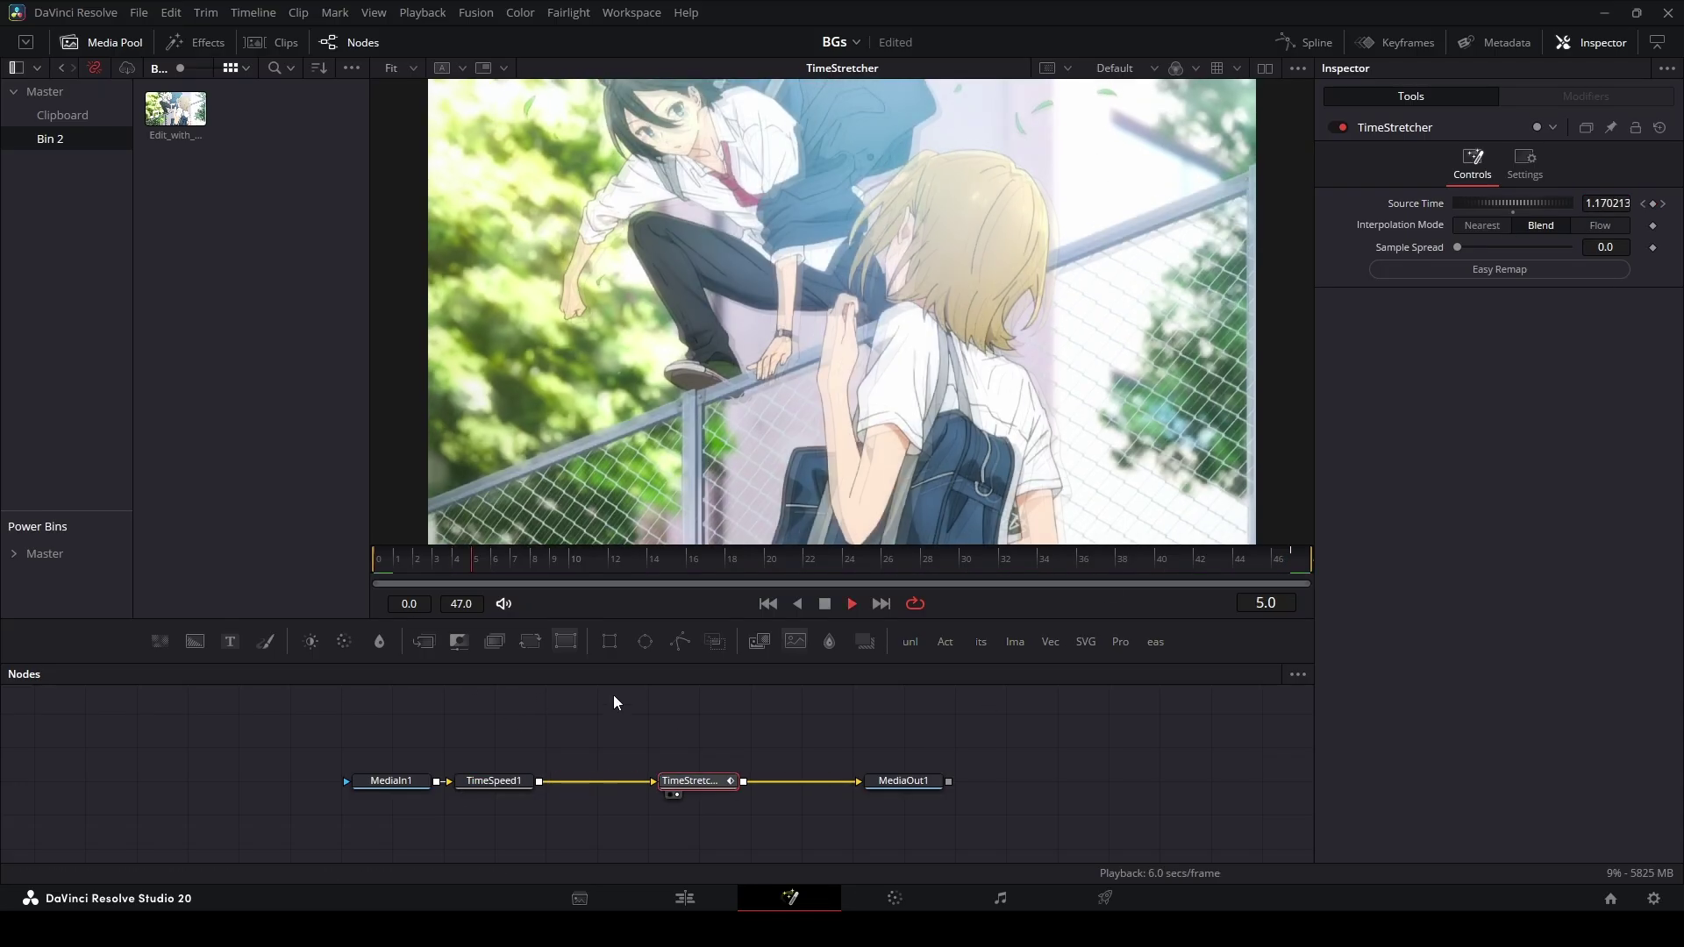
pyautogui.moveTo(536, 555); pyautogui.dragTo(361, 555)
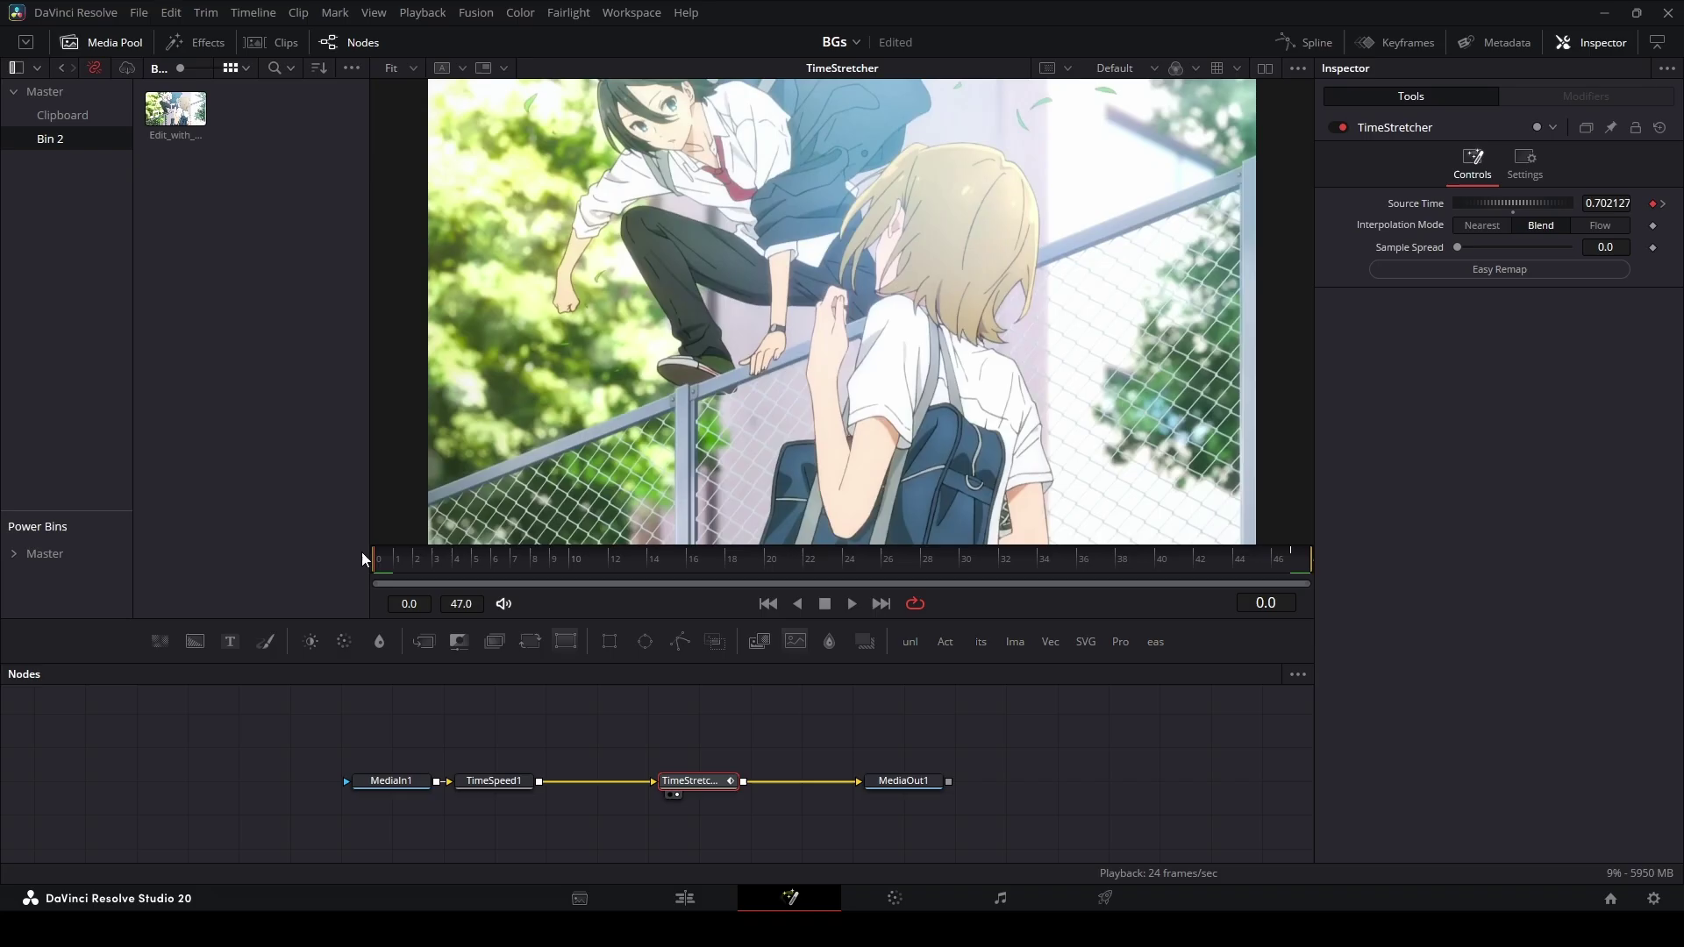
pyautogui.click(500, 783)
pyautogui.hotkey('ctrl', 'v')
pyautogui.click(689, 787)
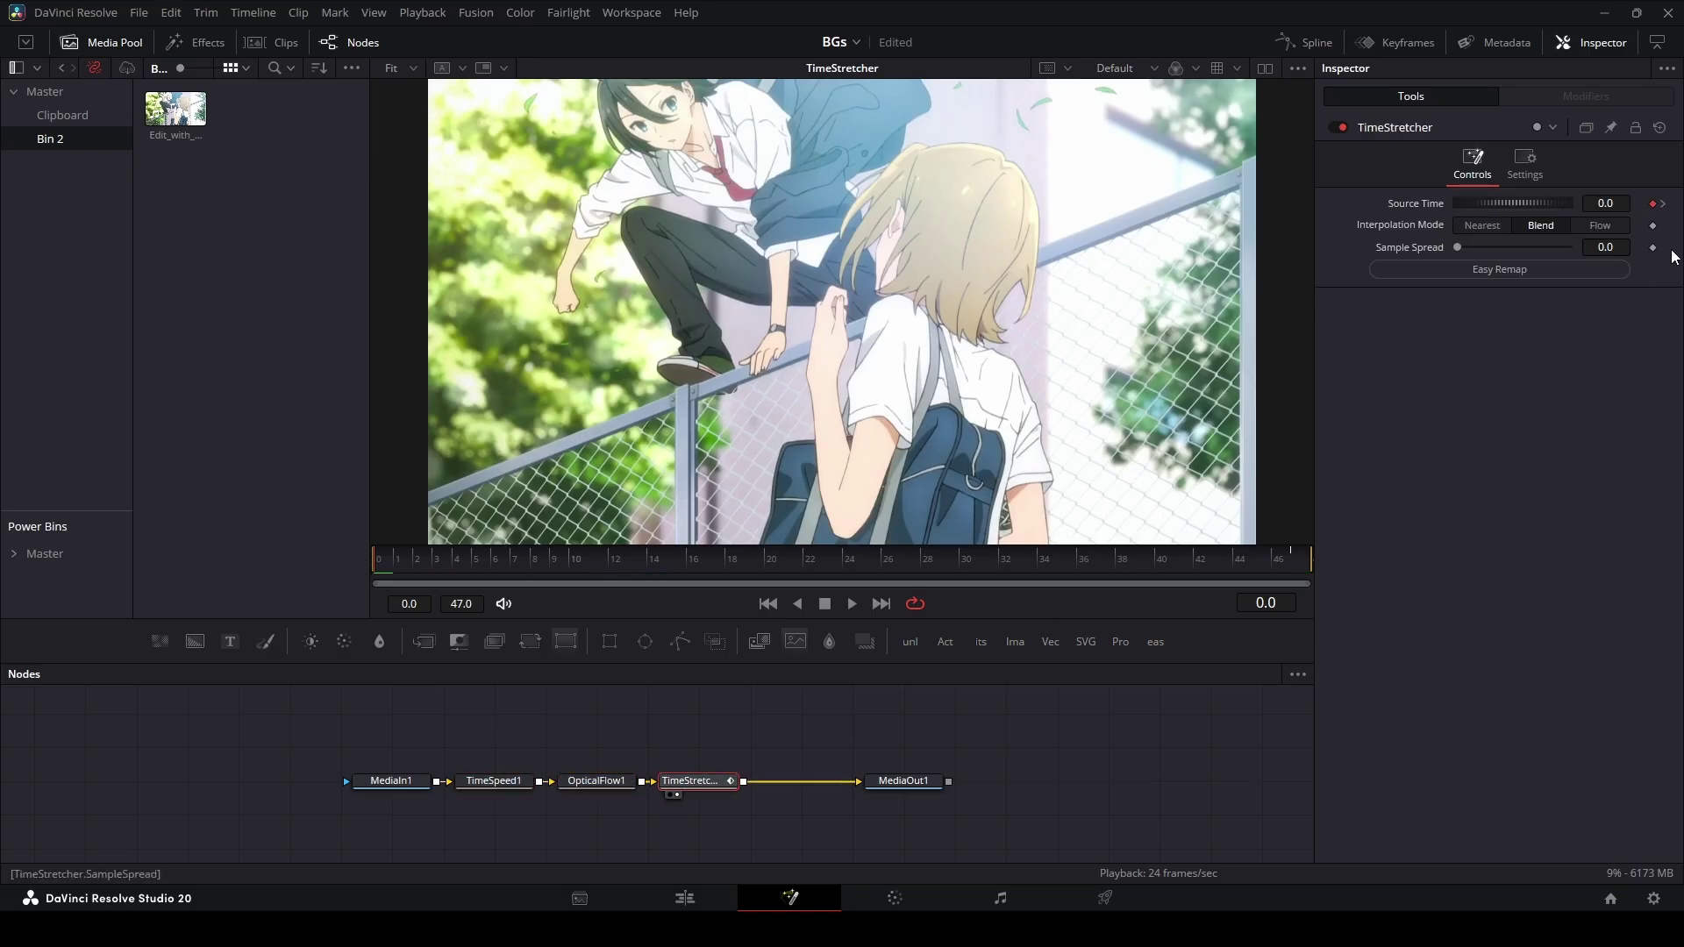
pyautogui.click(1597, 225)
# Smooth the Source Time curve in the Spline editor and steepen its start handle for a fast-to-slow ramp, and play the result
pyautogui.click(1306, 40)
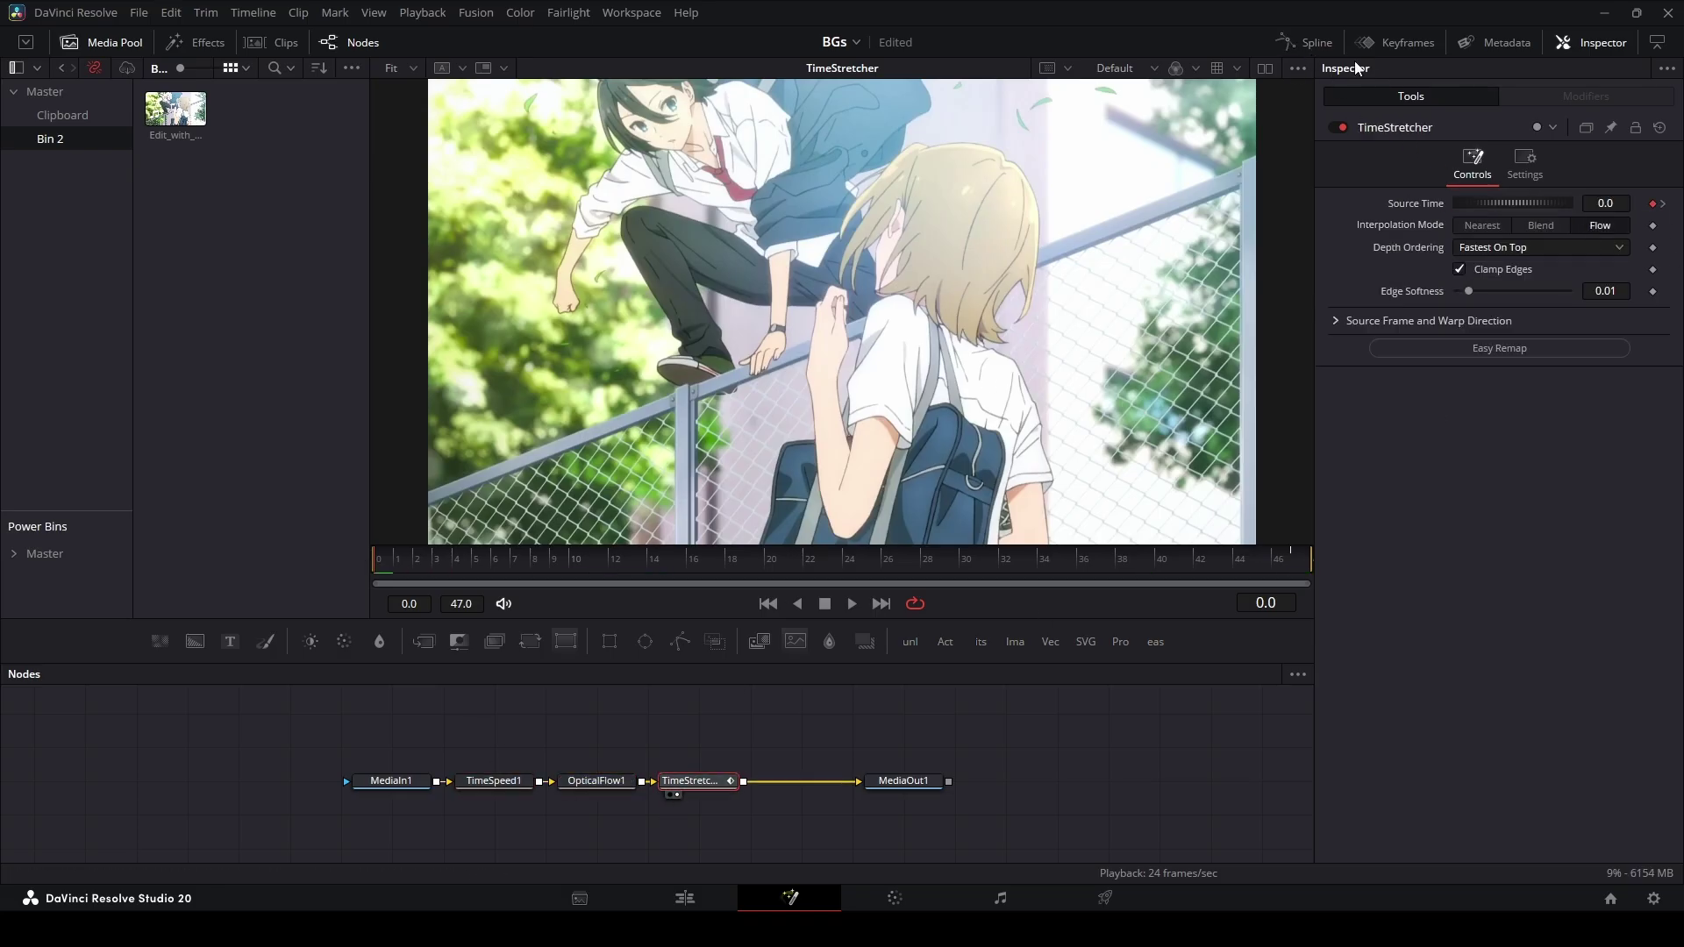
pyautogui.click(738, 743)
pyautogui.hotkey('ctrl', 'a')
pyautogui.press('f')
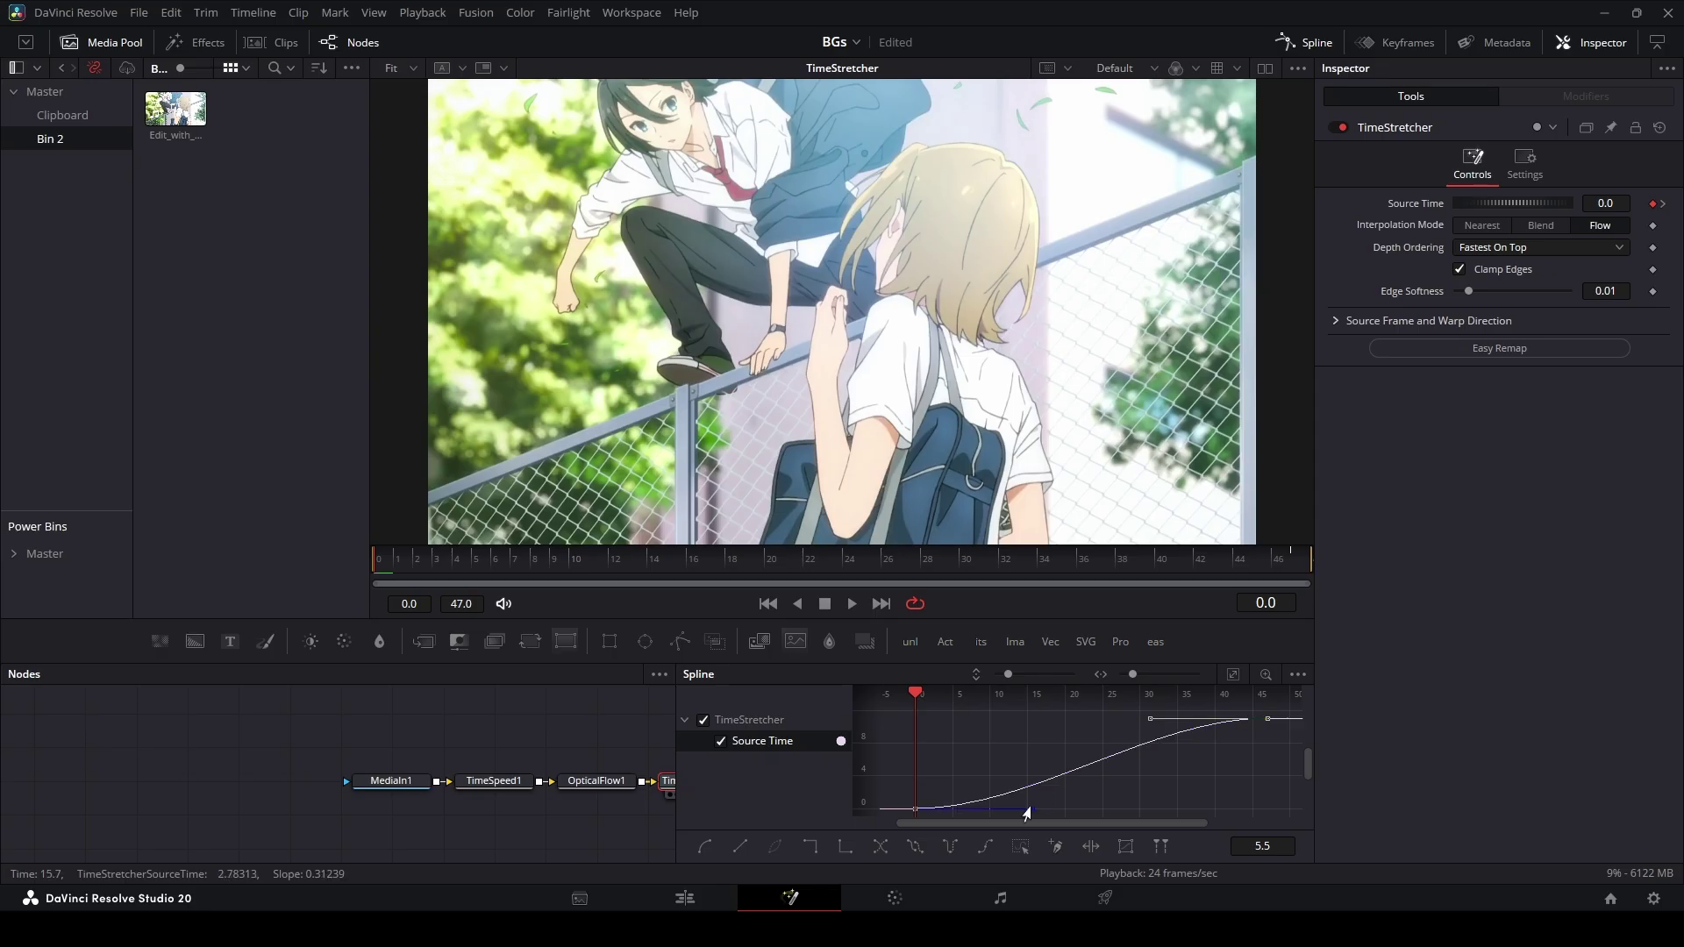
pyautogui.moveTo(1031, 807); pyautogui.dragTo(968, 738)
pyautogui.click(1307, 41)
pyautogui.press('space')
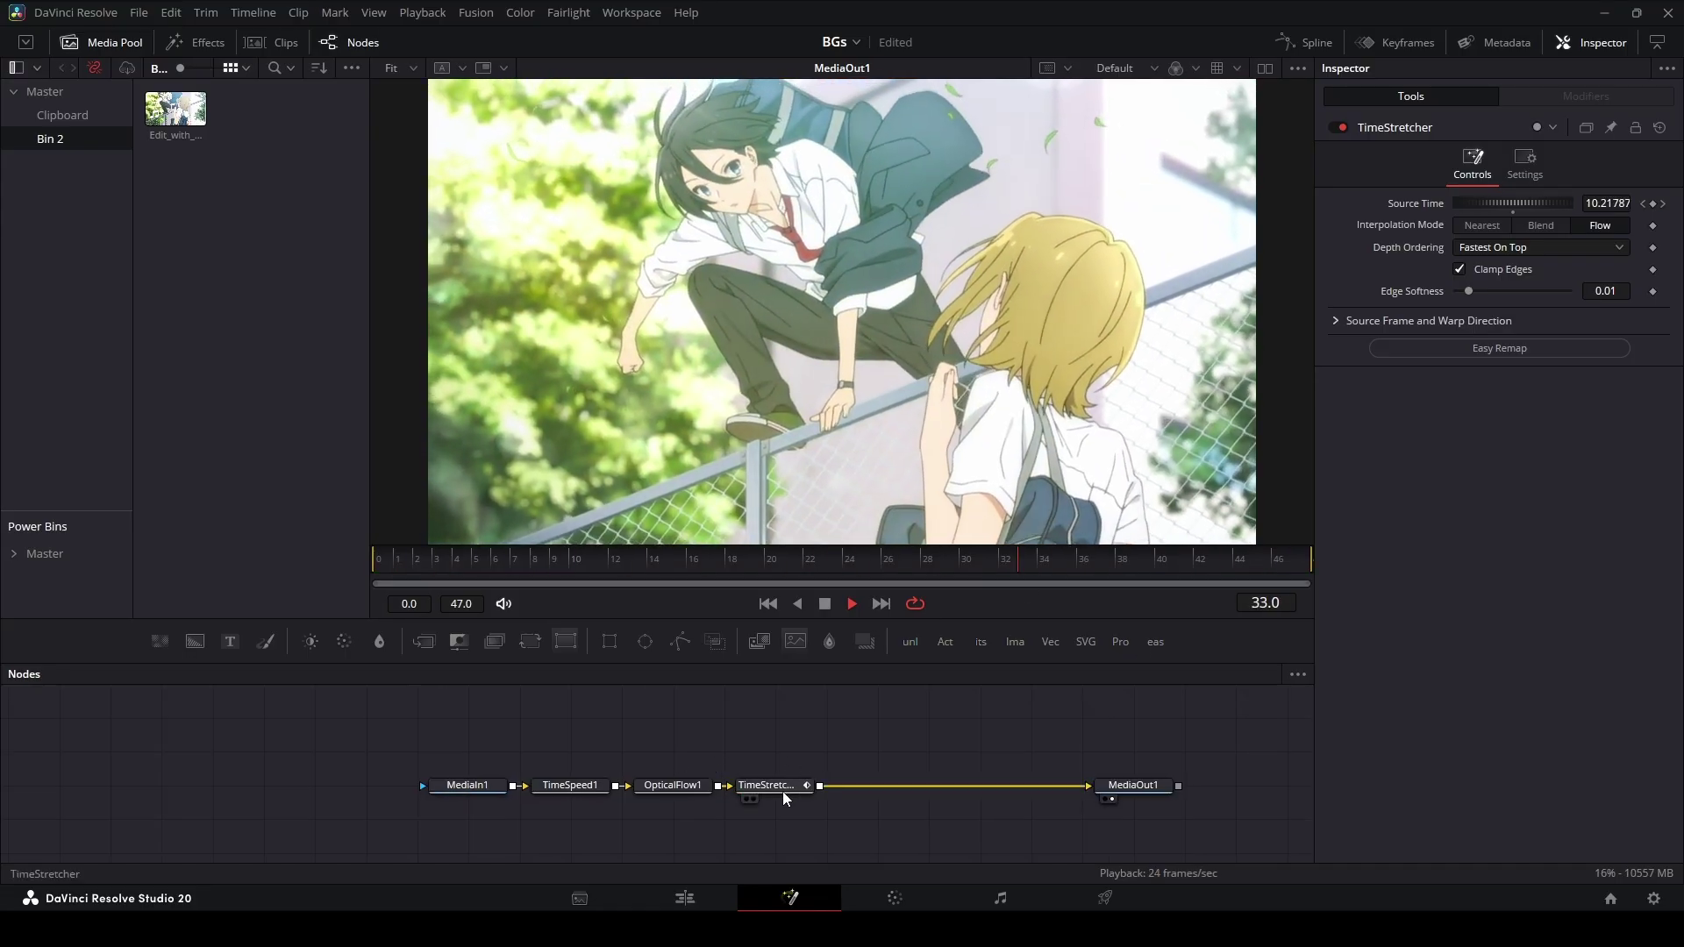
# Try overlaying the text "asdas" on the TimeStretcher output through a Merge node, and undo the addition
pyautogui.hotkey('ctrl', 'v')
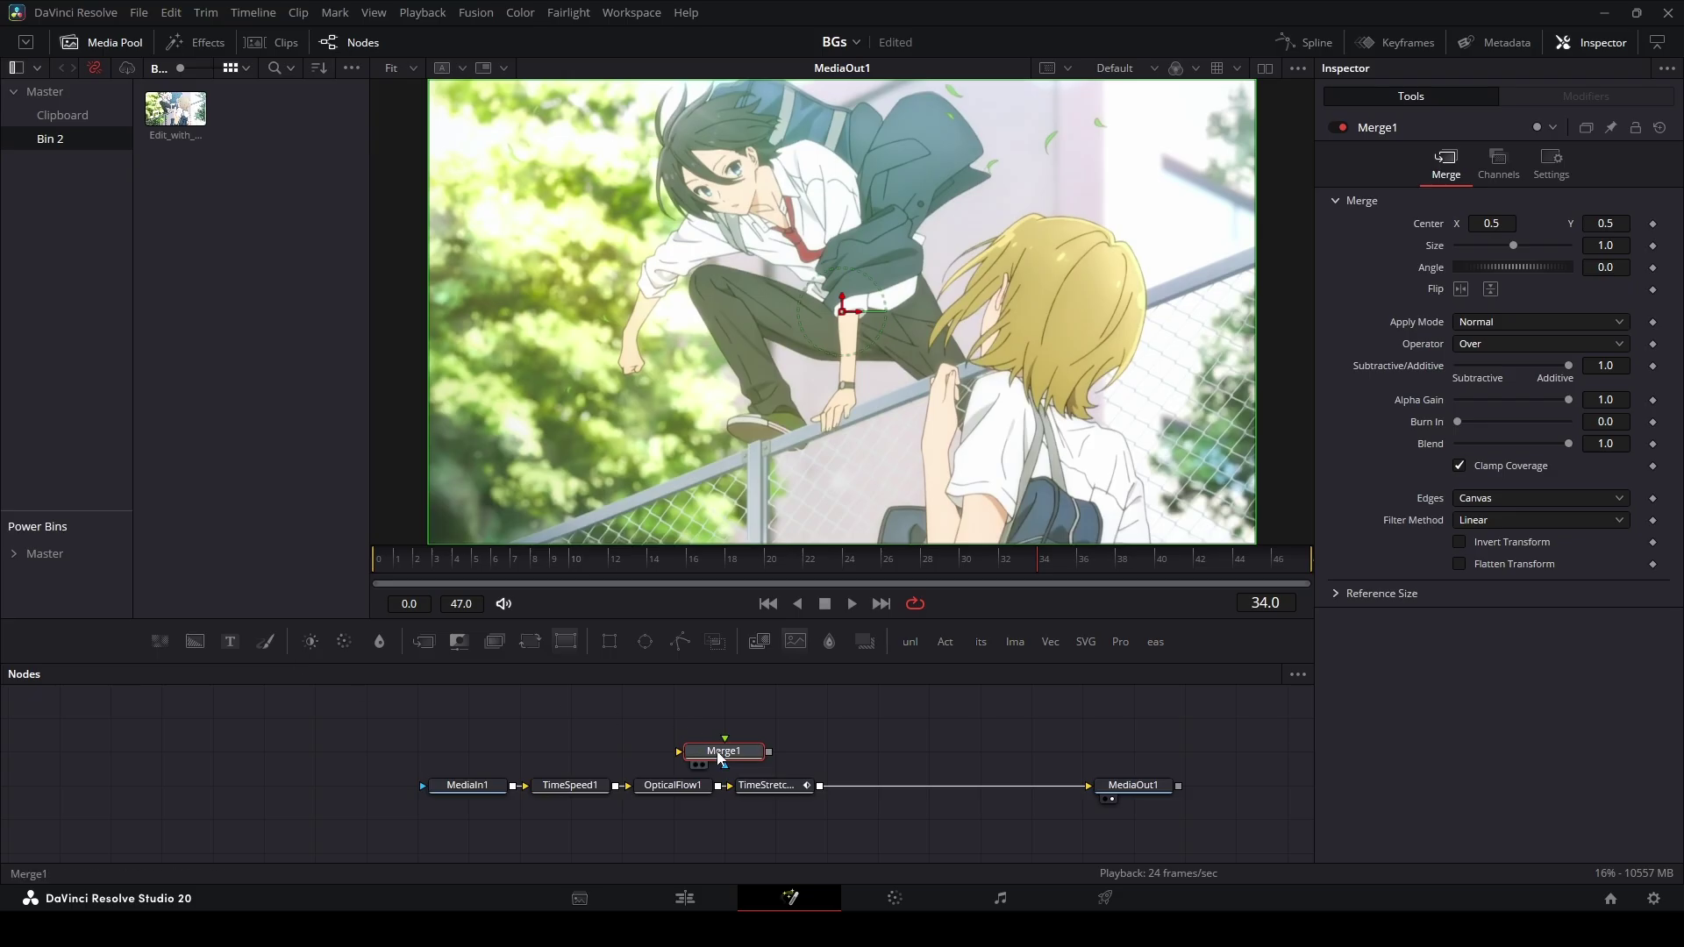
pyautogui.moveTo(719, 753); pyautogui.dragTo(879, 791)
pyautogui.moveTo(230, 641); pyautogui.dragTo(879, 792)
pyautogui.click(1394, 402)
pyautogui.write('asdas')
pyautogui.press('space')
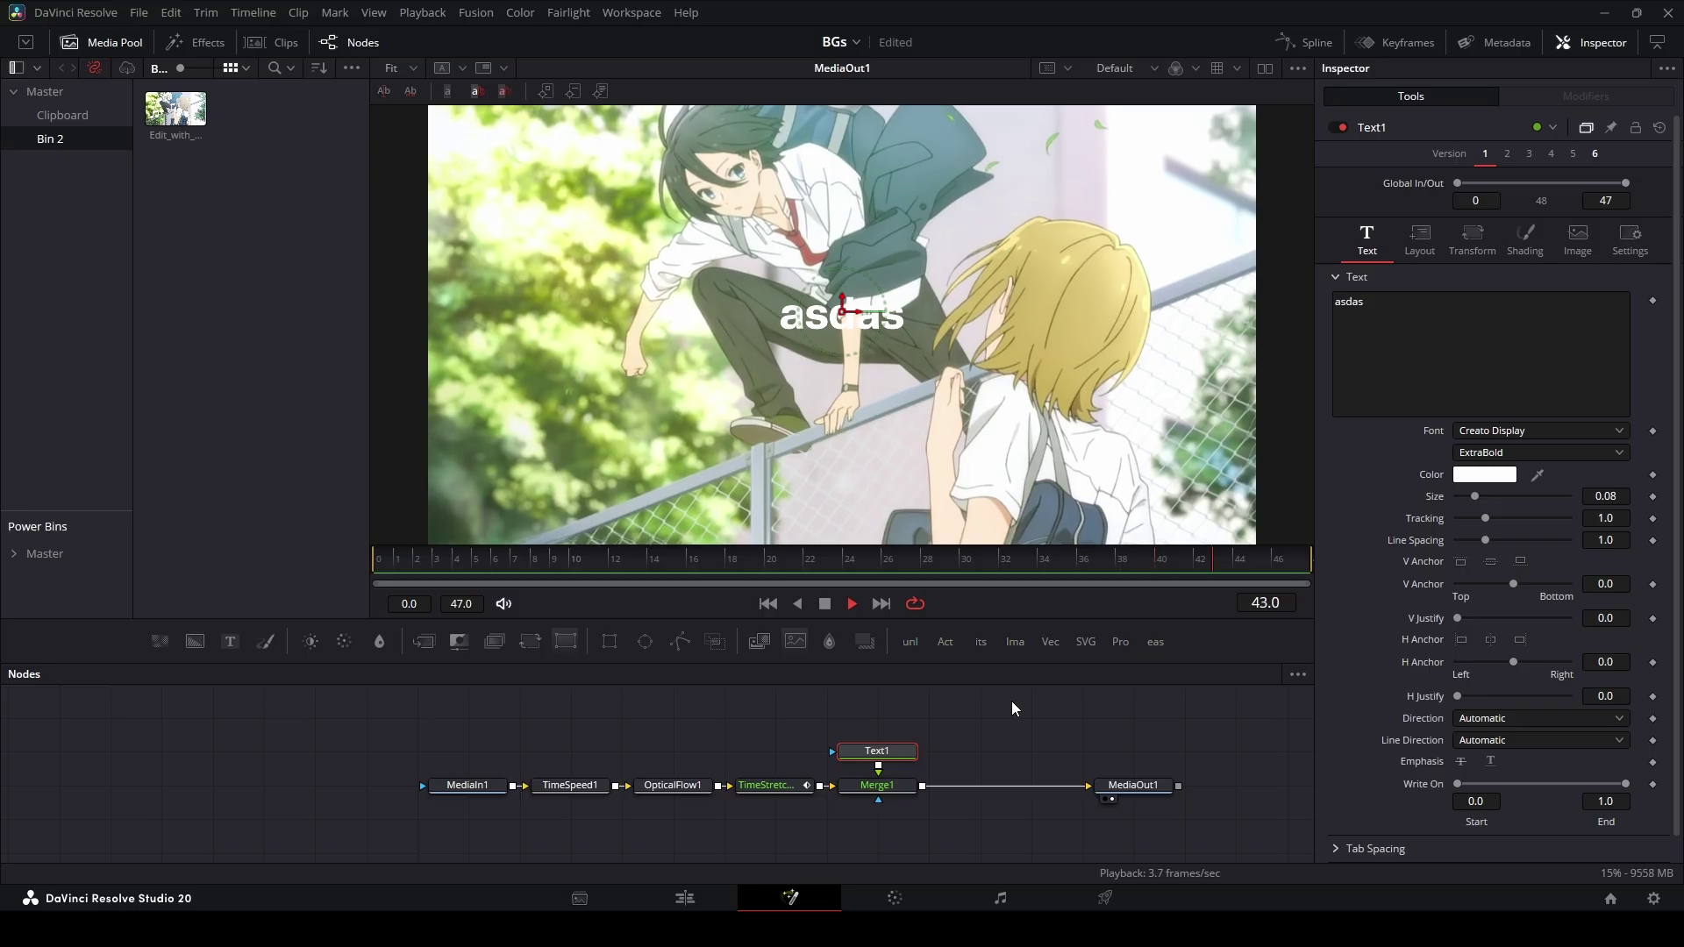
pyautogui.hotkey('ctrl', 'z')
pyautogui.hotkey('ctrl', 'z')
# Pre-render a disk cache for the TimeStretcher node with Lock Cache and Lock Branch enabled
pyautogui.click(707, 776)
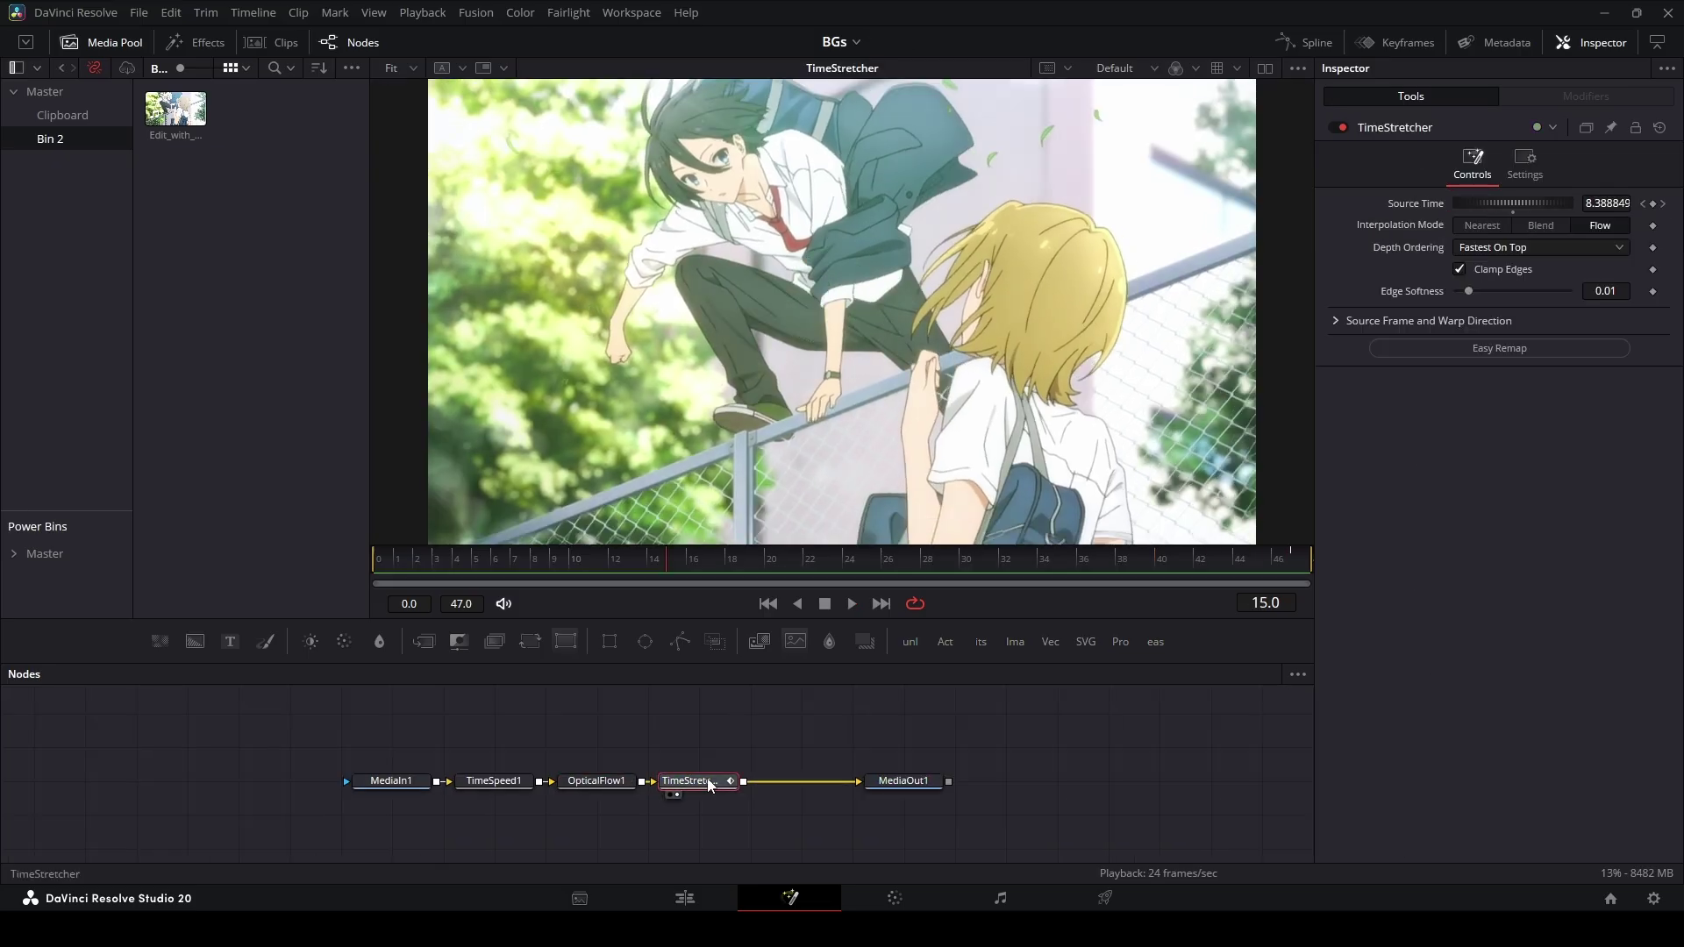
pyautogui.rightClick(707, 777)
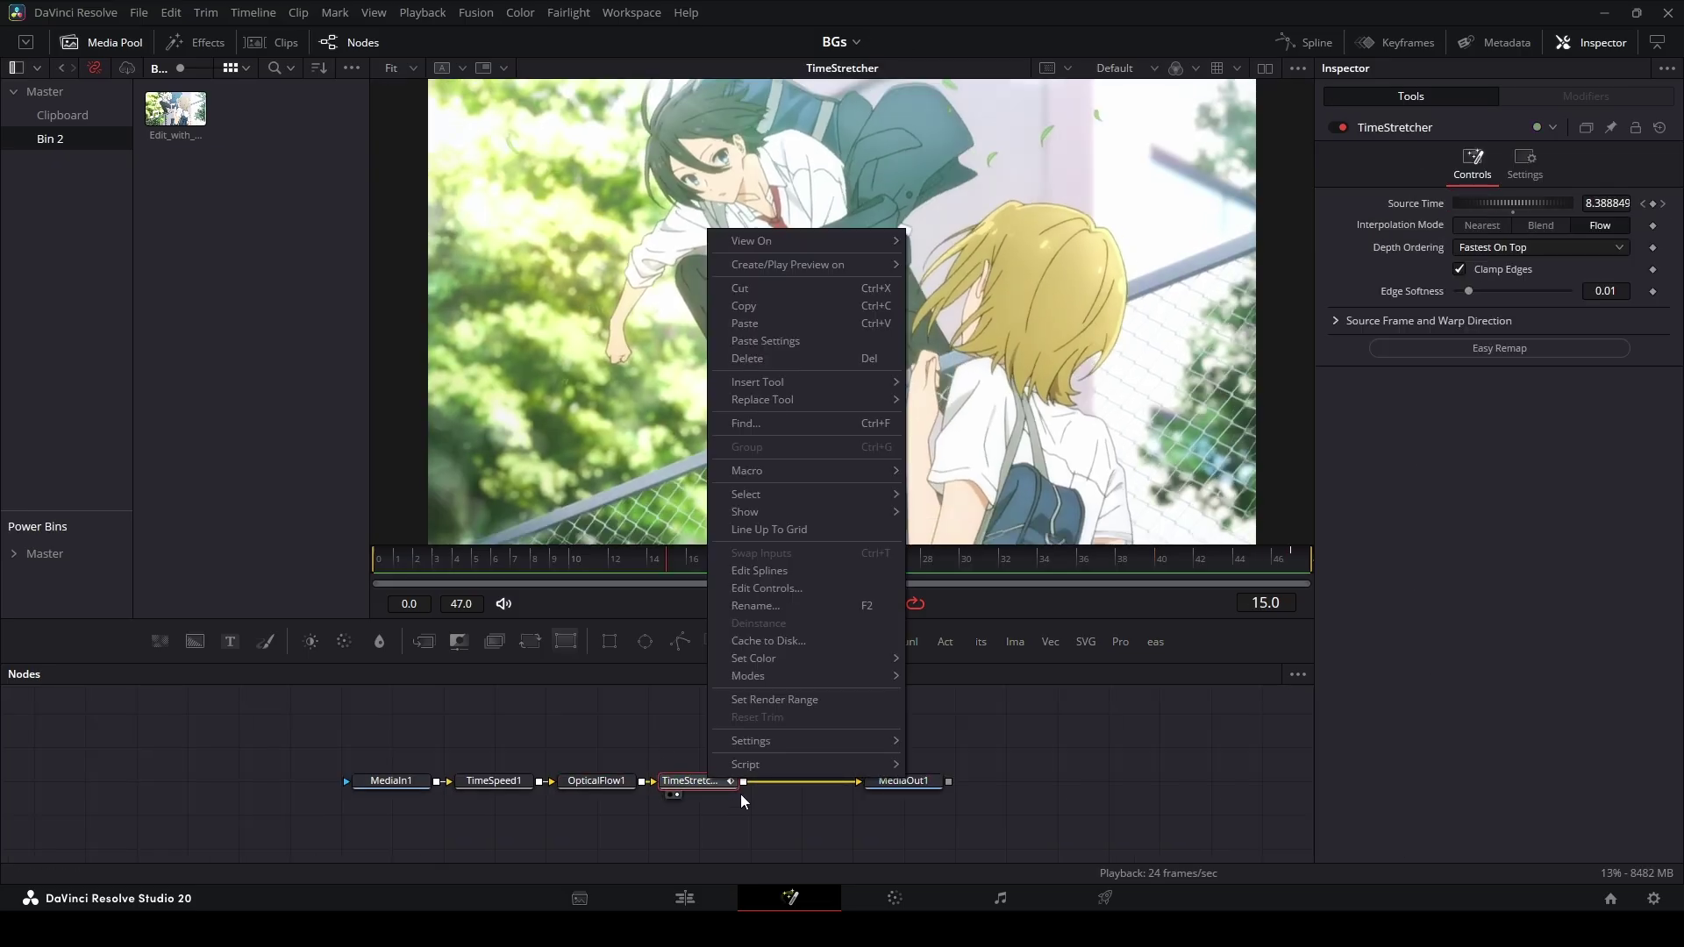
pyautogui.click(812, 641)
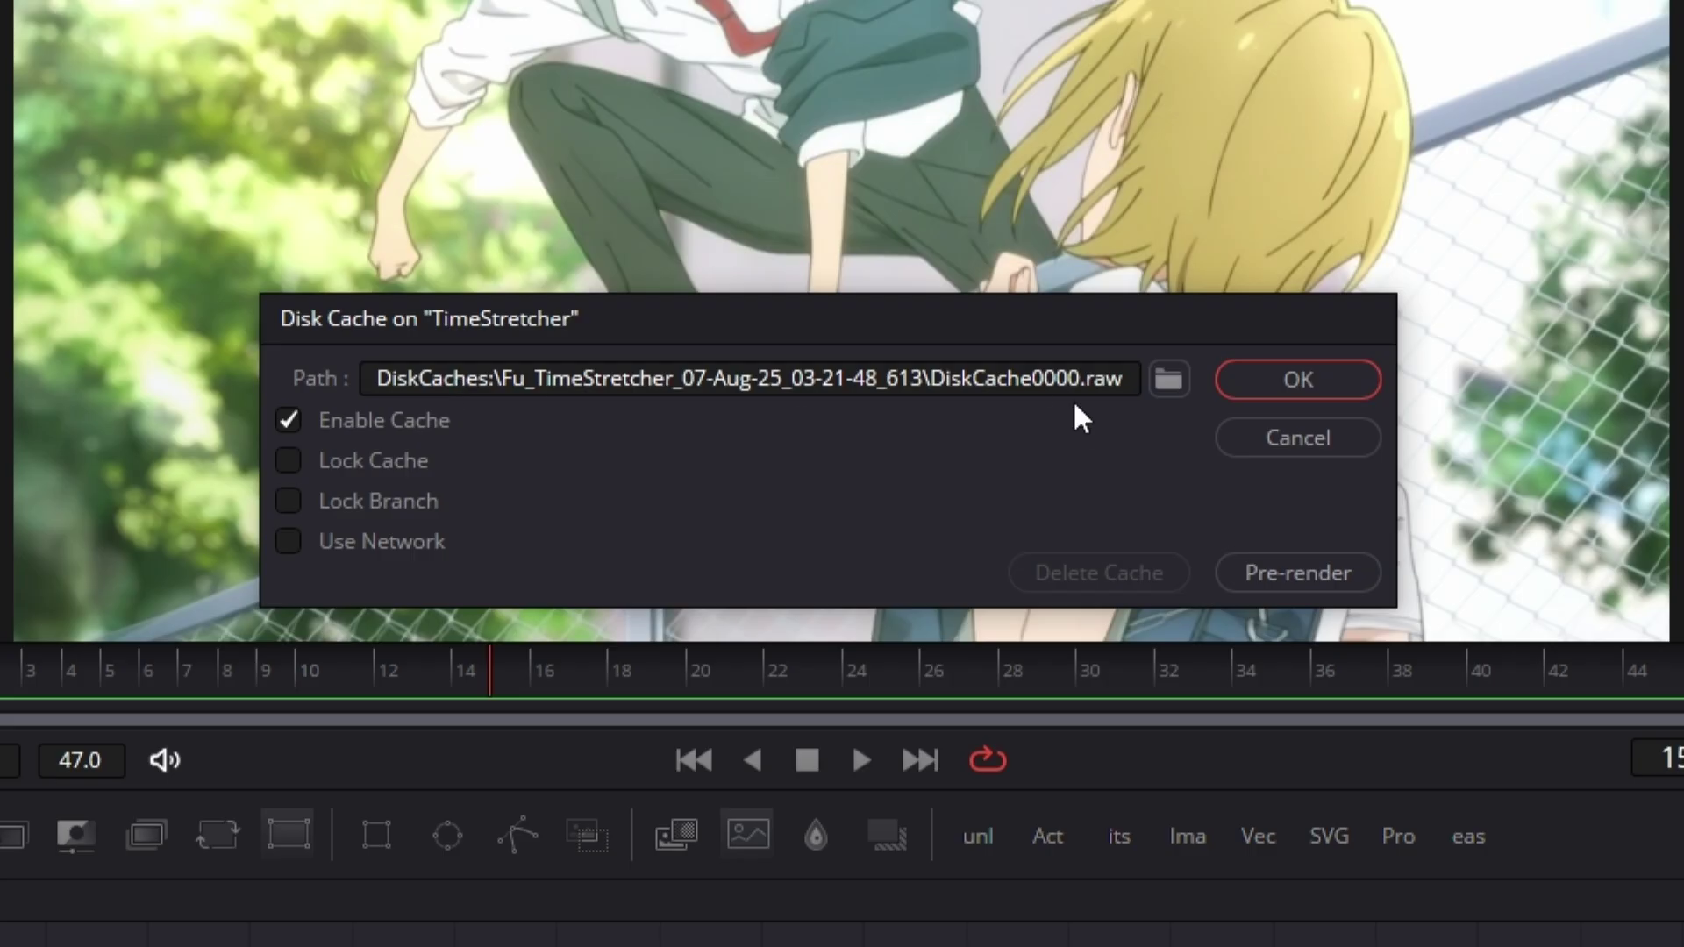
pyautogui.click(388, 463)
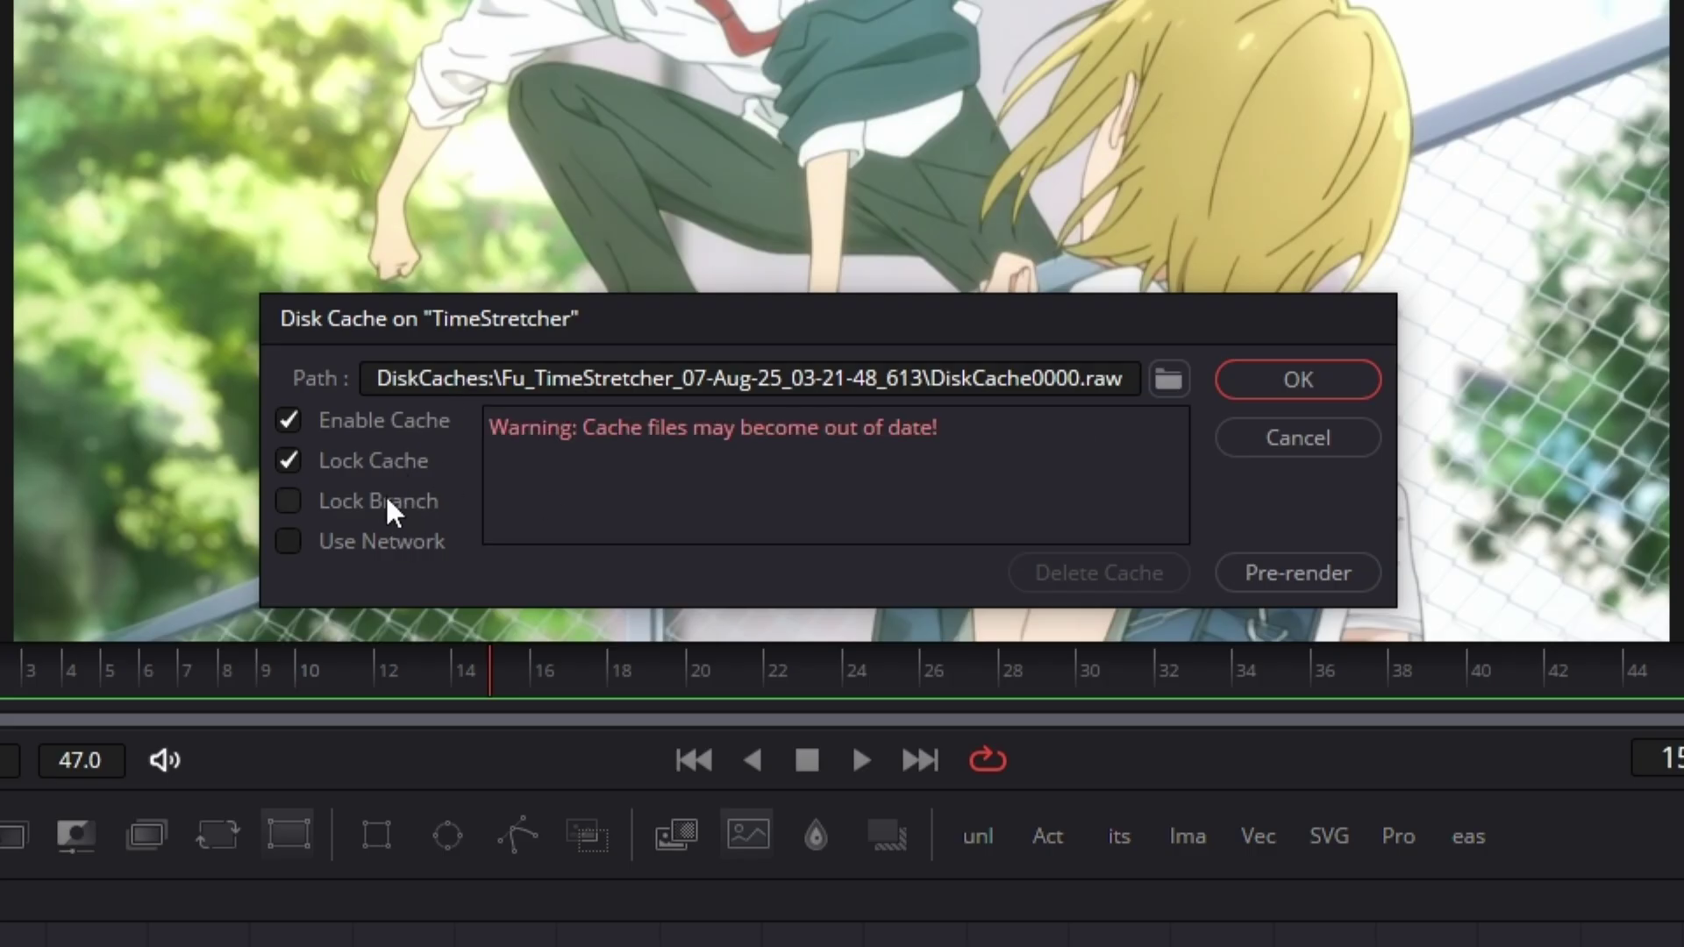
pyautogui.click(383, 500)
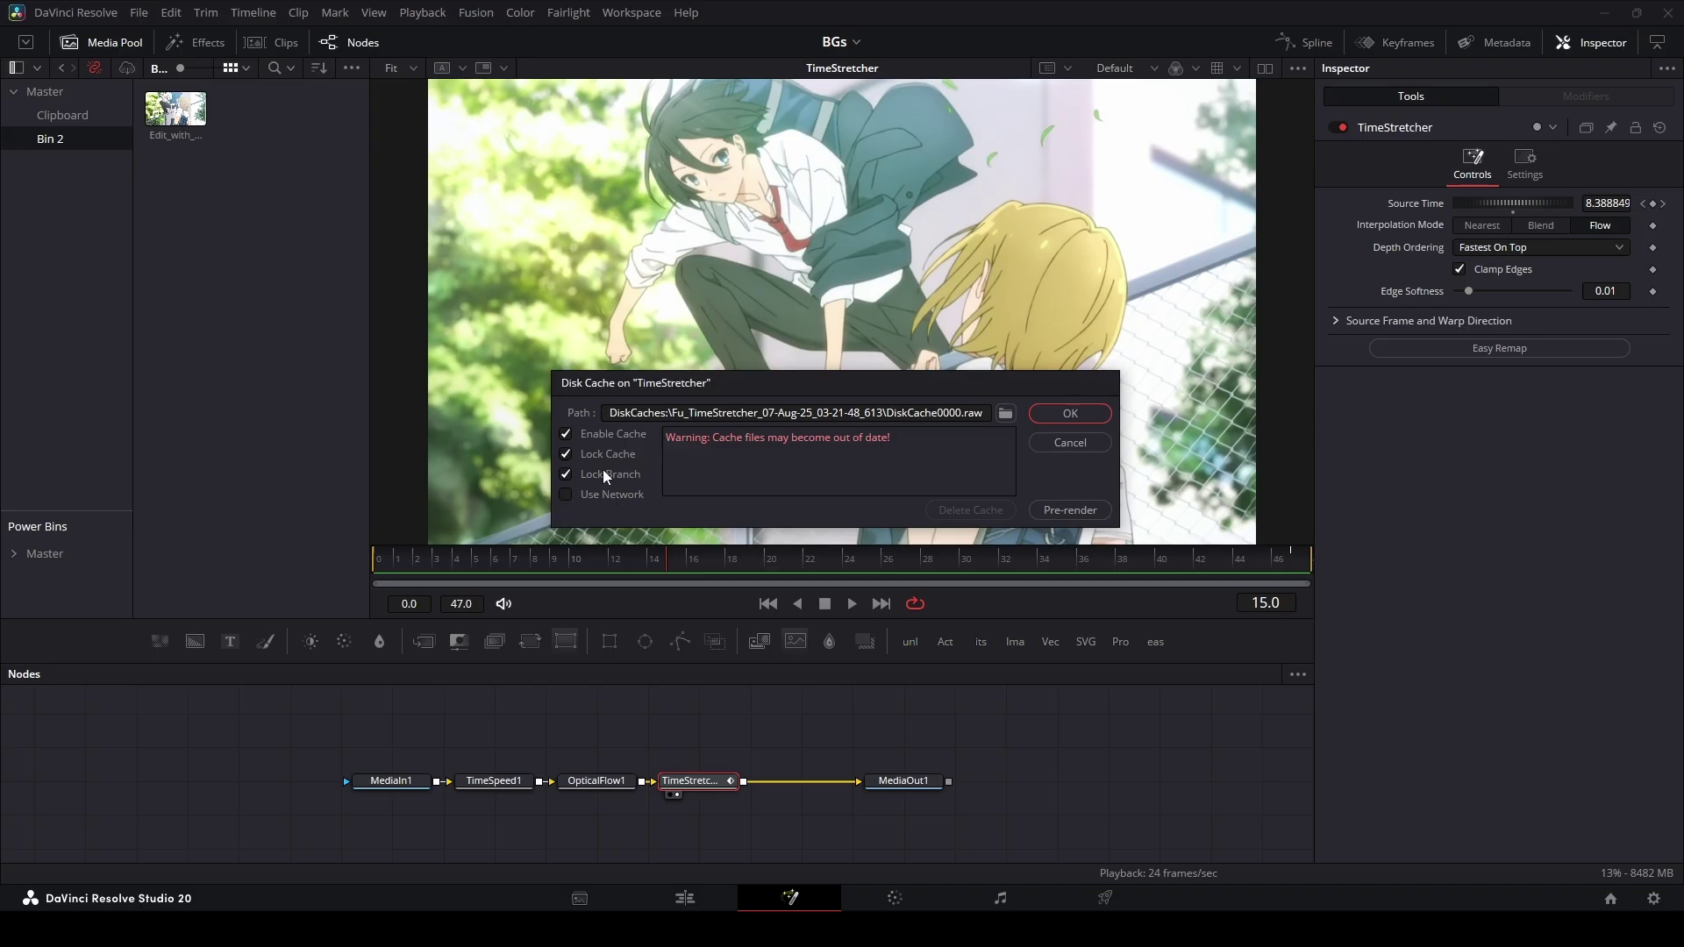
pyautogui.click(1070, 510)
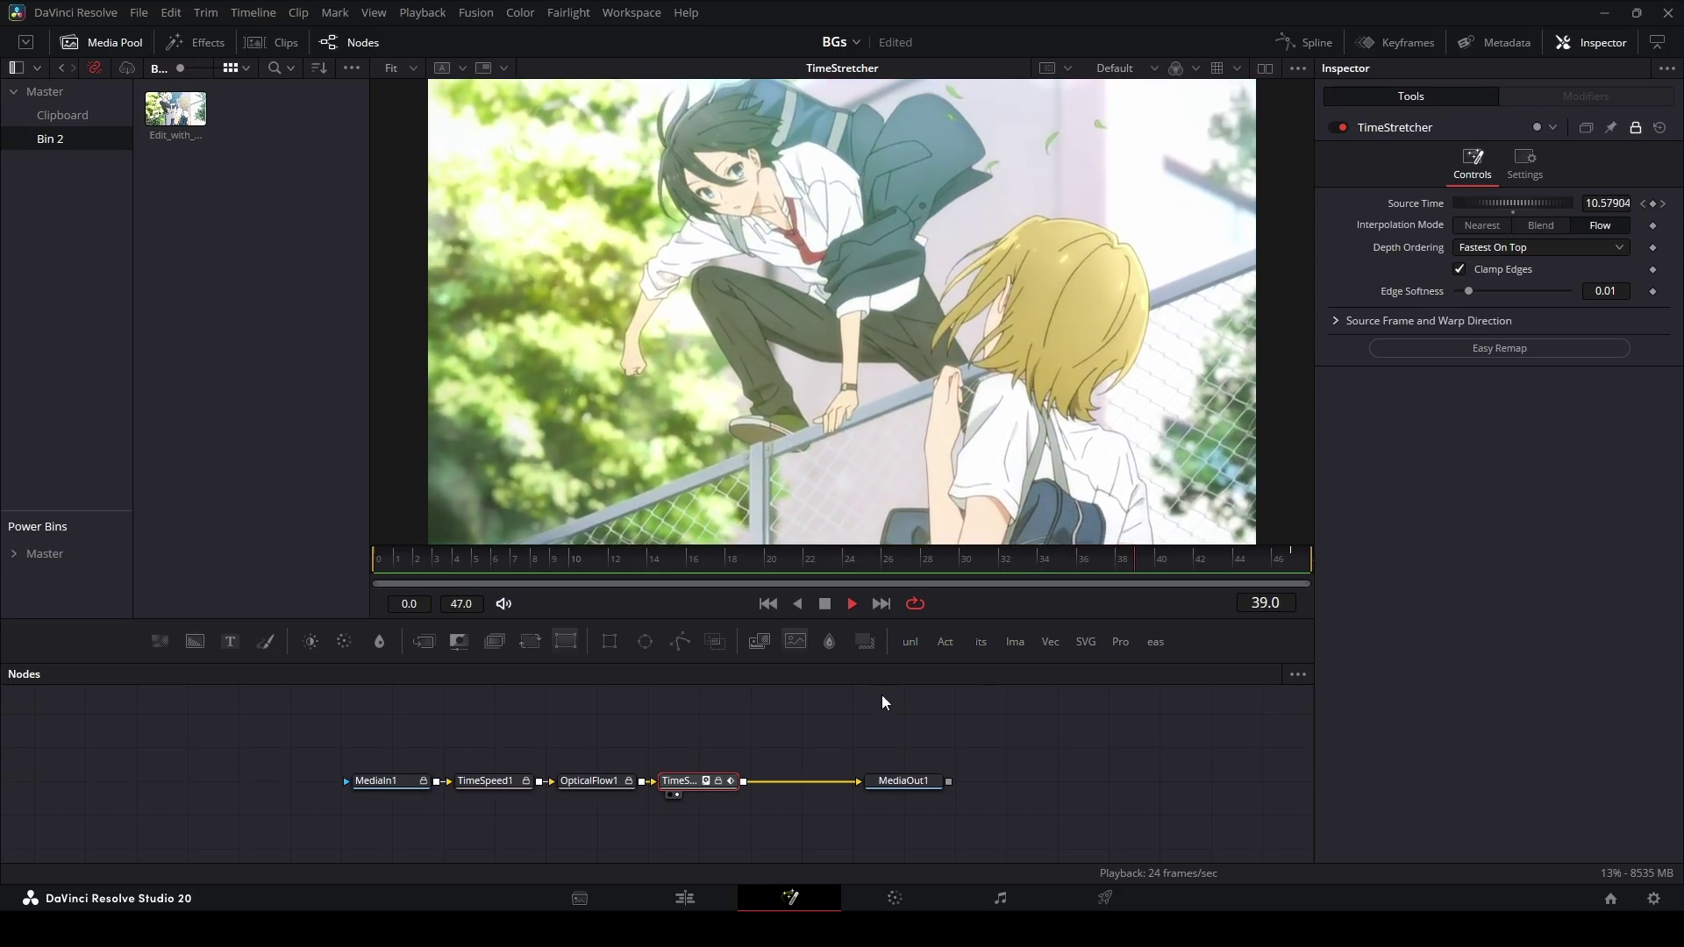
# Stop playback and move MediaOut1 farther from the TimeStretcher node to make room for more nodes
pyautogui.press('space')
pyautogui.moveTo(903, 781); pyautogui.dragTo(1057, 781)
pyautogui.click(723, 781)
pyautogui.moveTo(779, 717); pyautogui.dragTo(614, 724)
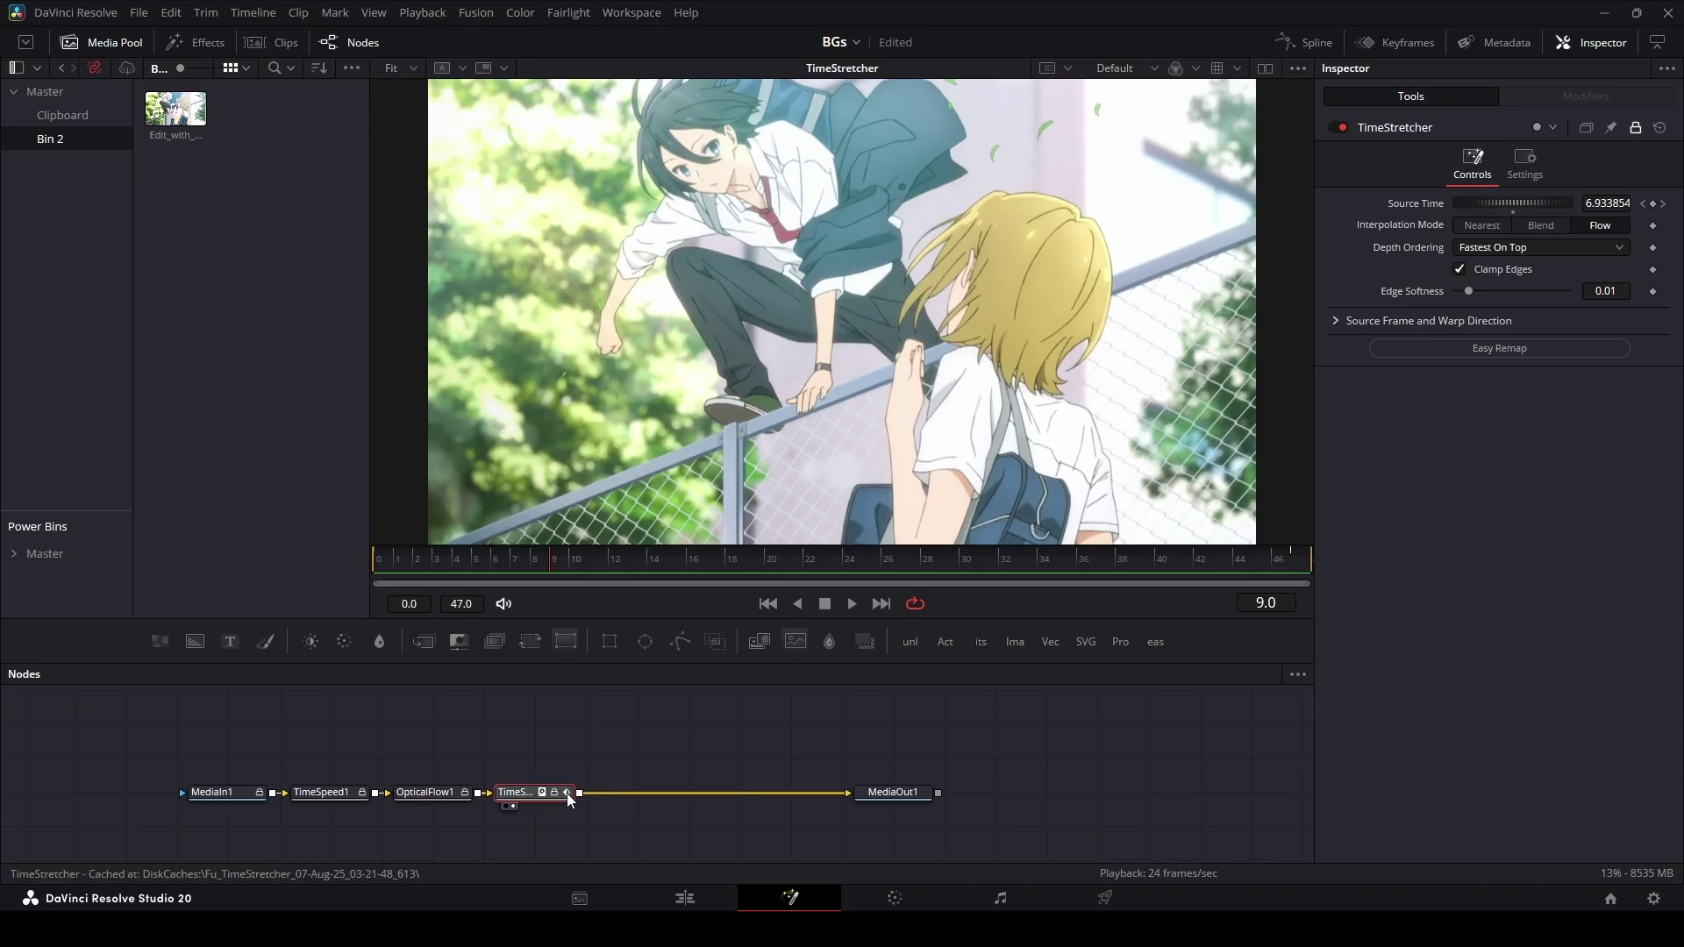
pyautogui.hotkey('shift', 'space')
pyautogui.write('tra')
pyautogui.press('Return')
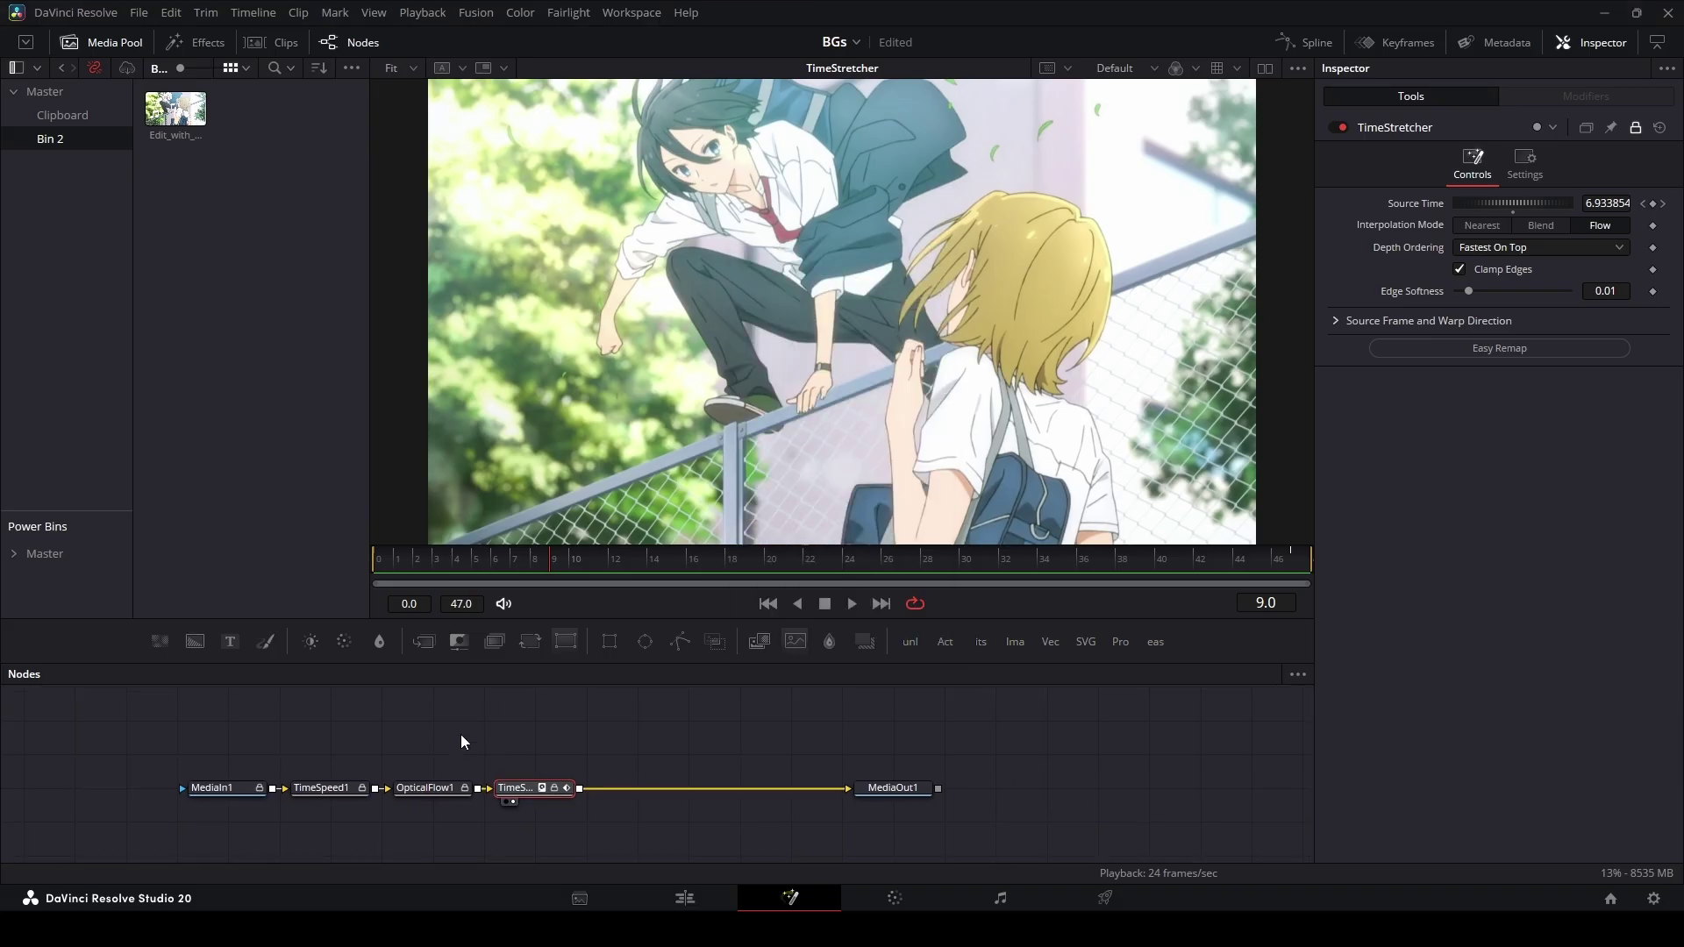
# Add the pj_TurbulentDisplace_afx effect after the TimeStretcher node
pyautogui.hotkey('shift', 'space')
pyautogui.write('turb')
pyautogui.press('Up')
pyautogui.press('Up')
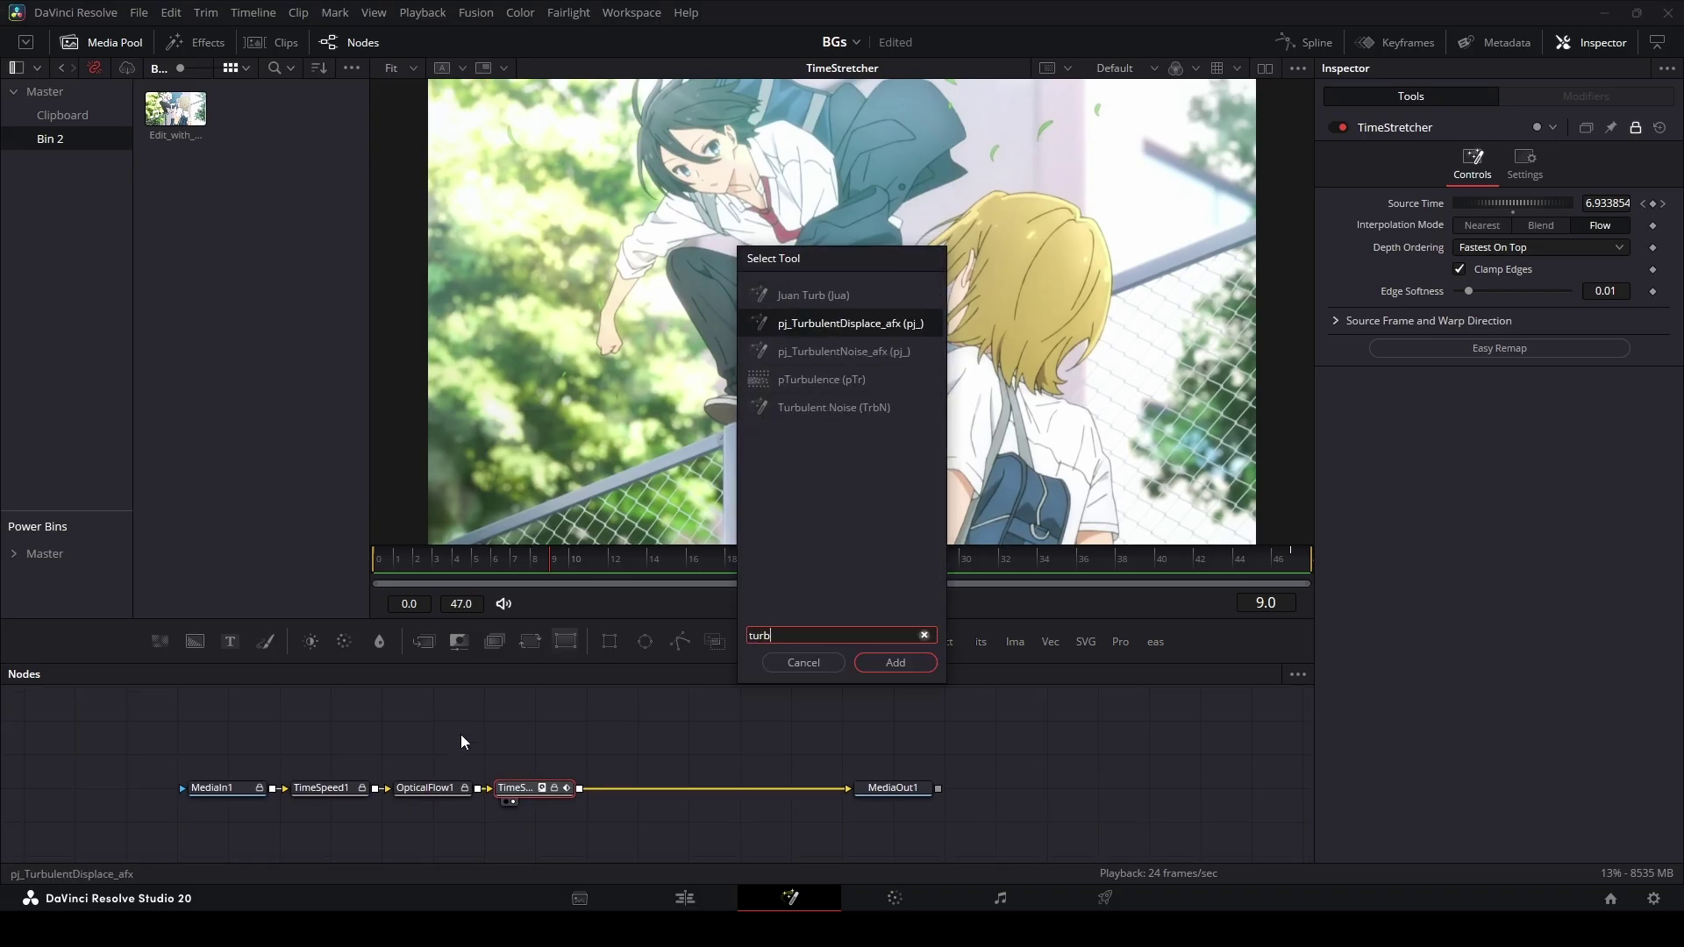
pyautogui.press('Return')
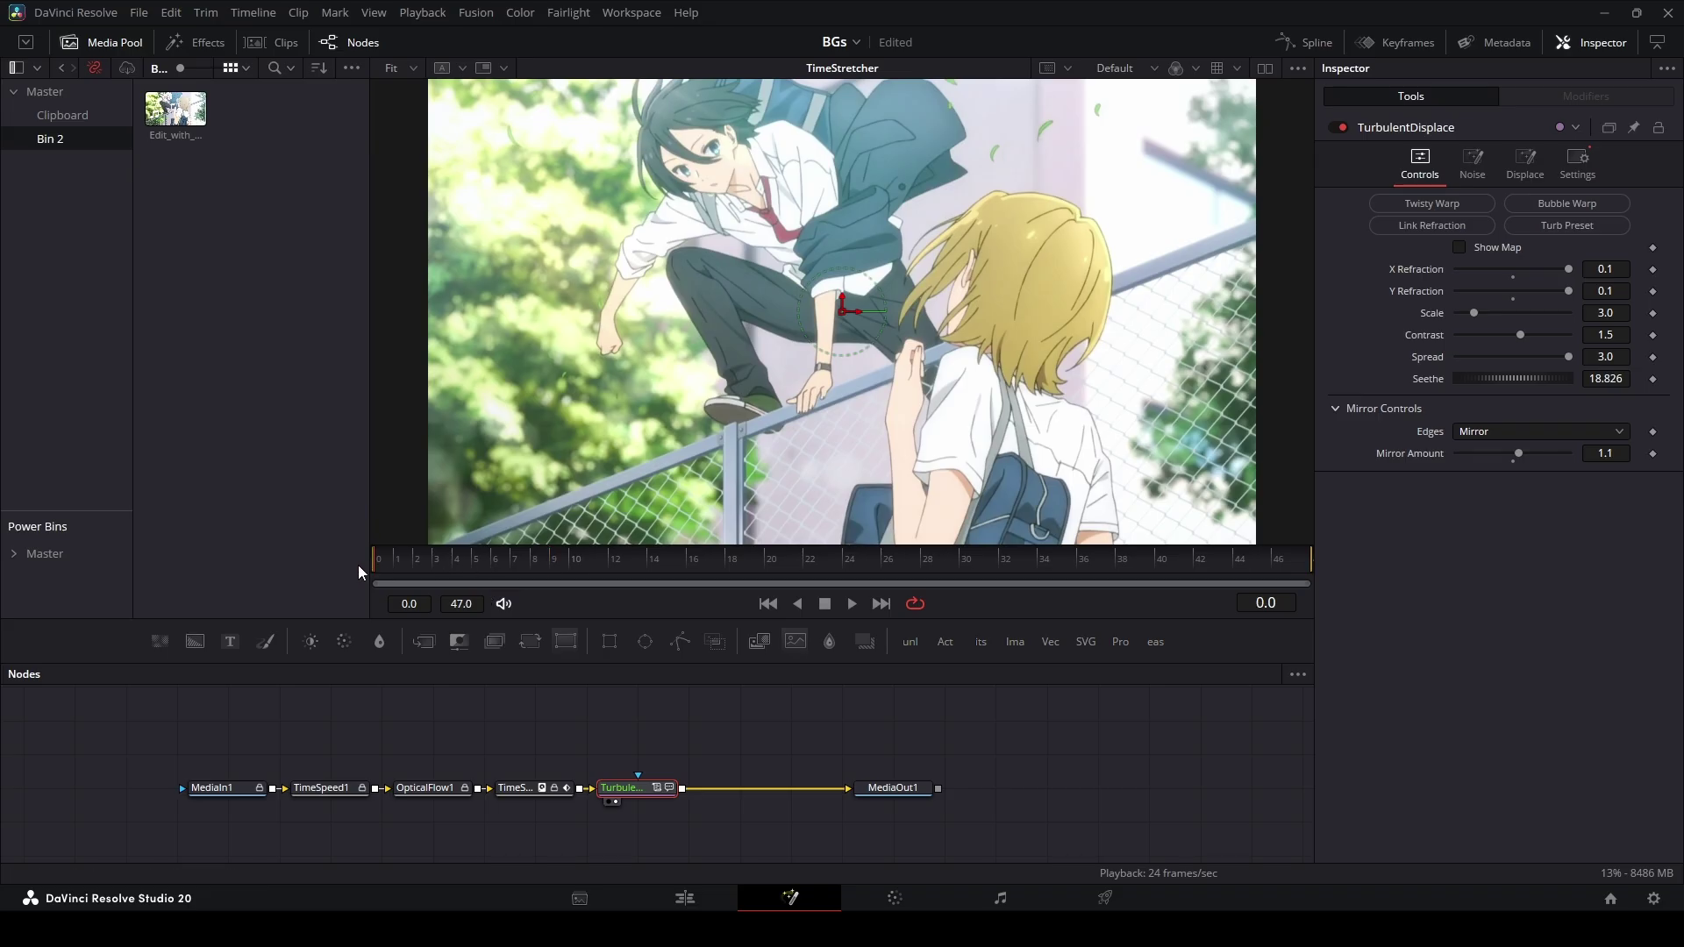
# Apply the Turb Preset to the TurbulentDisplace node and play the result
pyautogui.click(1583, 221)
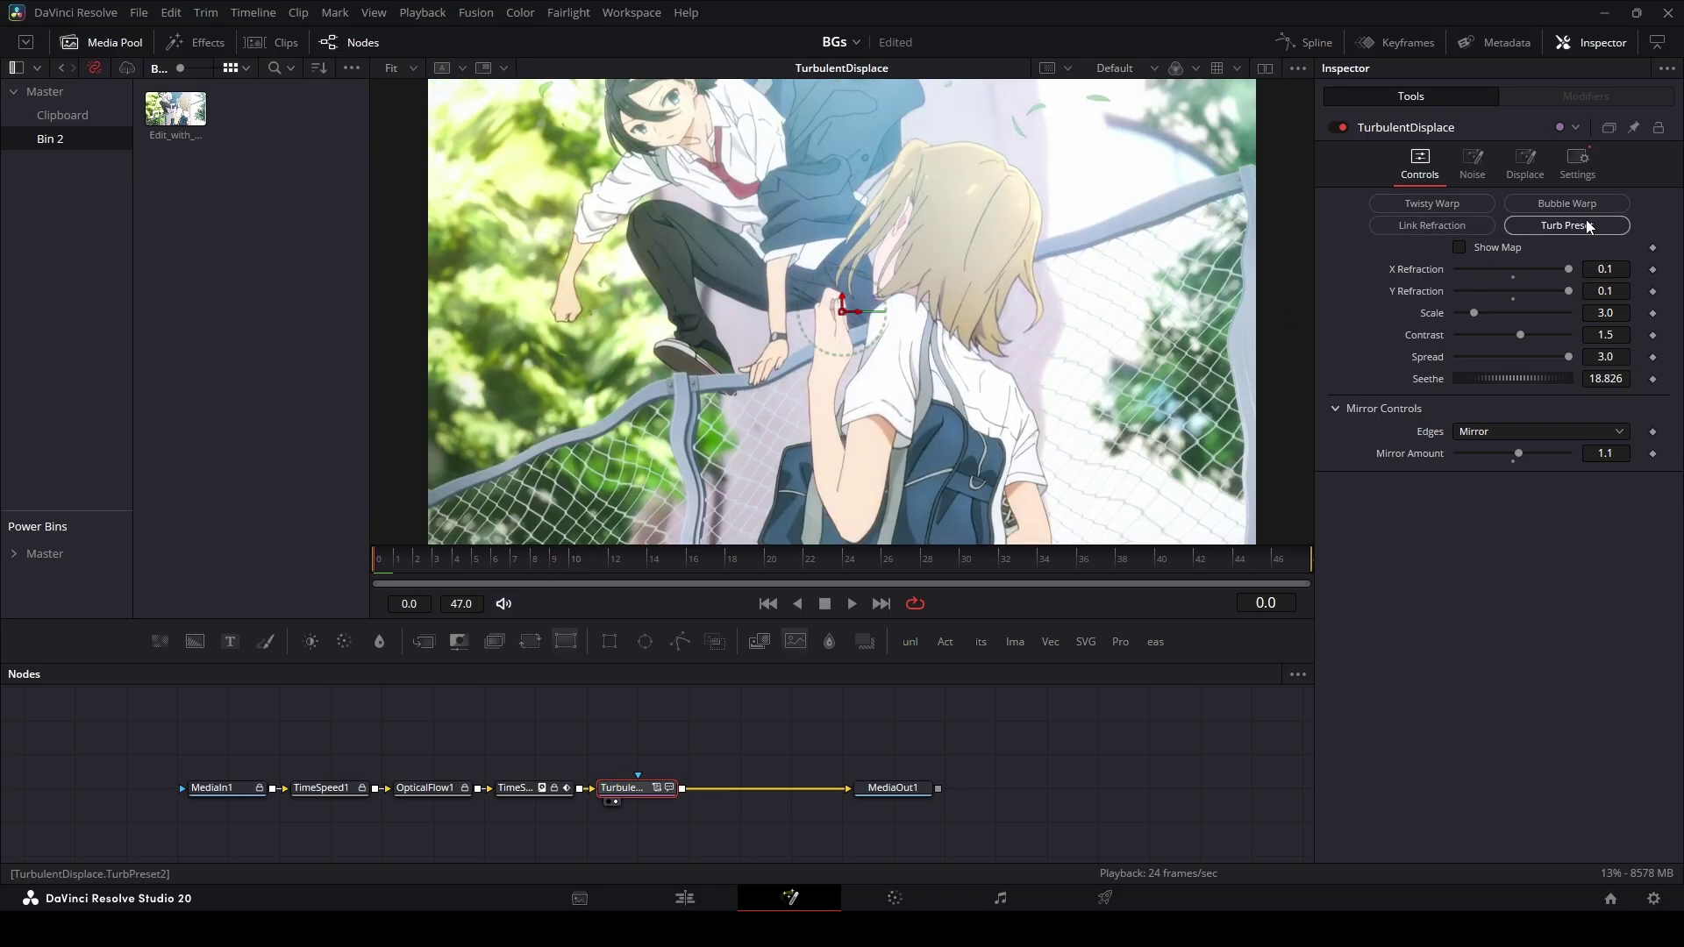
pyautogui.click(1585, 221)
pyautogui.press('space')
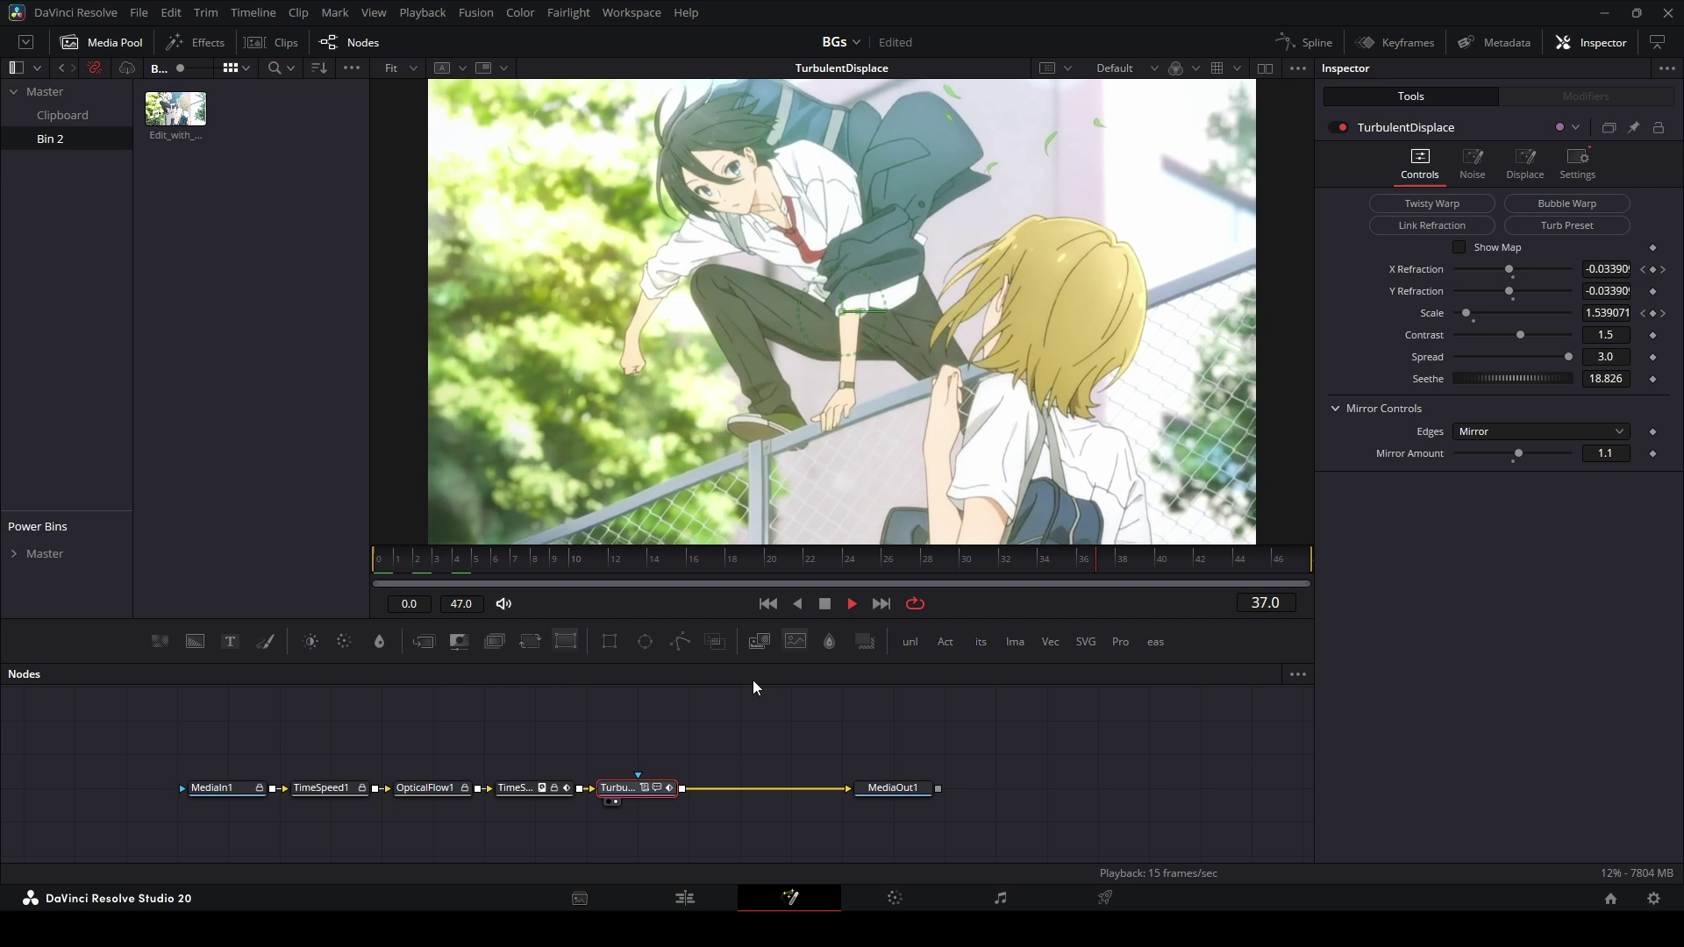
# Inspect the cached TimeStretcher branch and play back the TurbulentDisplace output to check its performance
pyautogui.click(526, 791)
pyautogui.press('space')
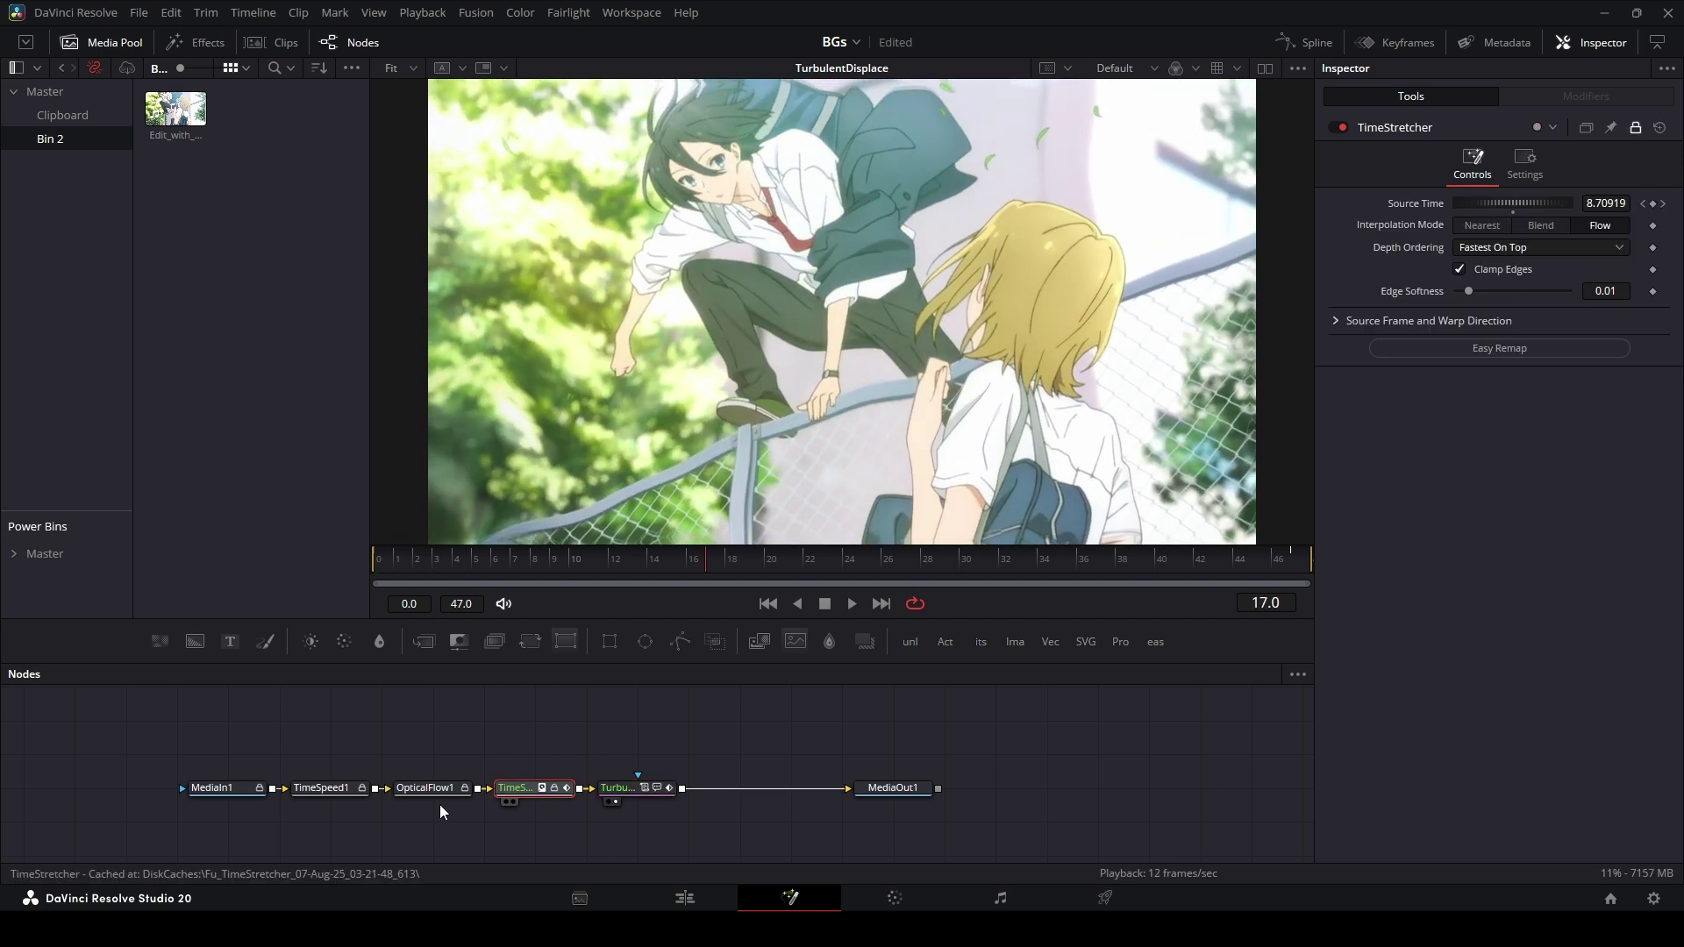
pyautogui.moveTo(239, 739); pyautogui.dragTo(517, 816)
pyautogui.click(635, 787)
pyautogui.press('space')
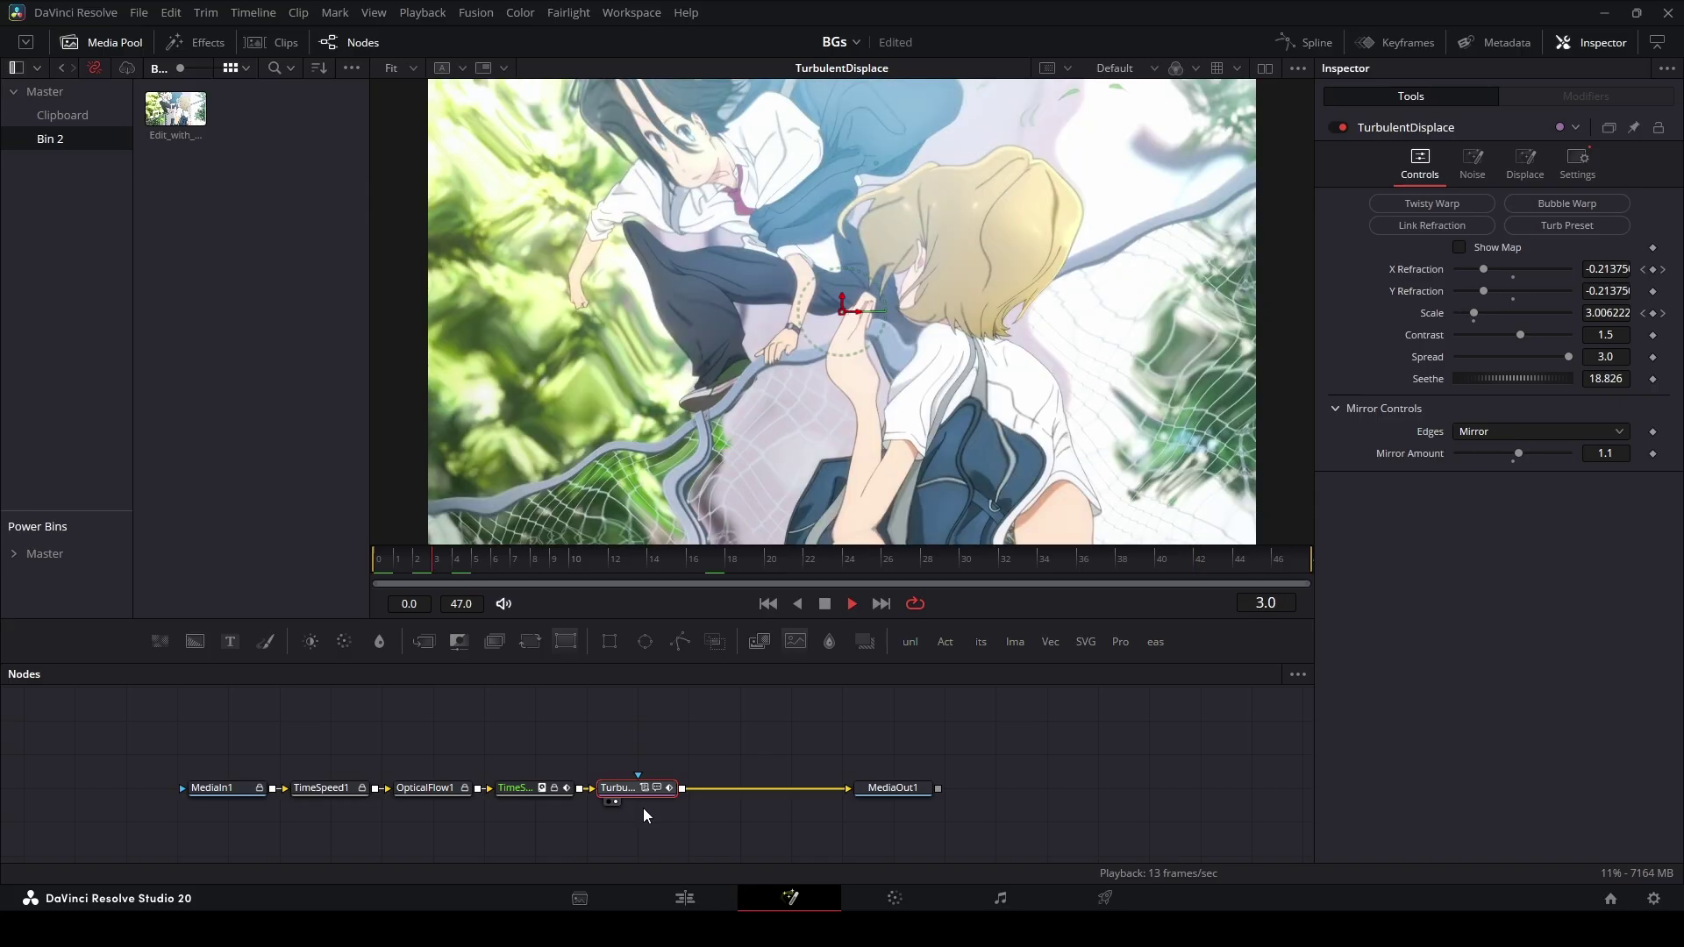
pyautogui.click(653, 717)
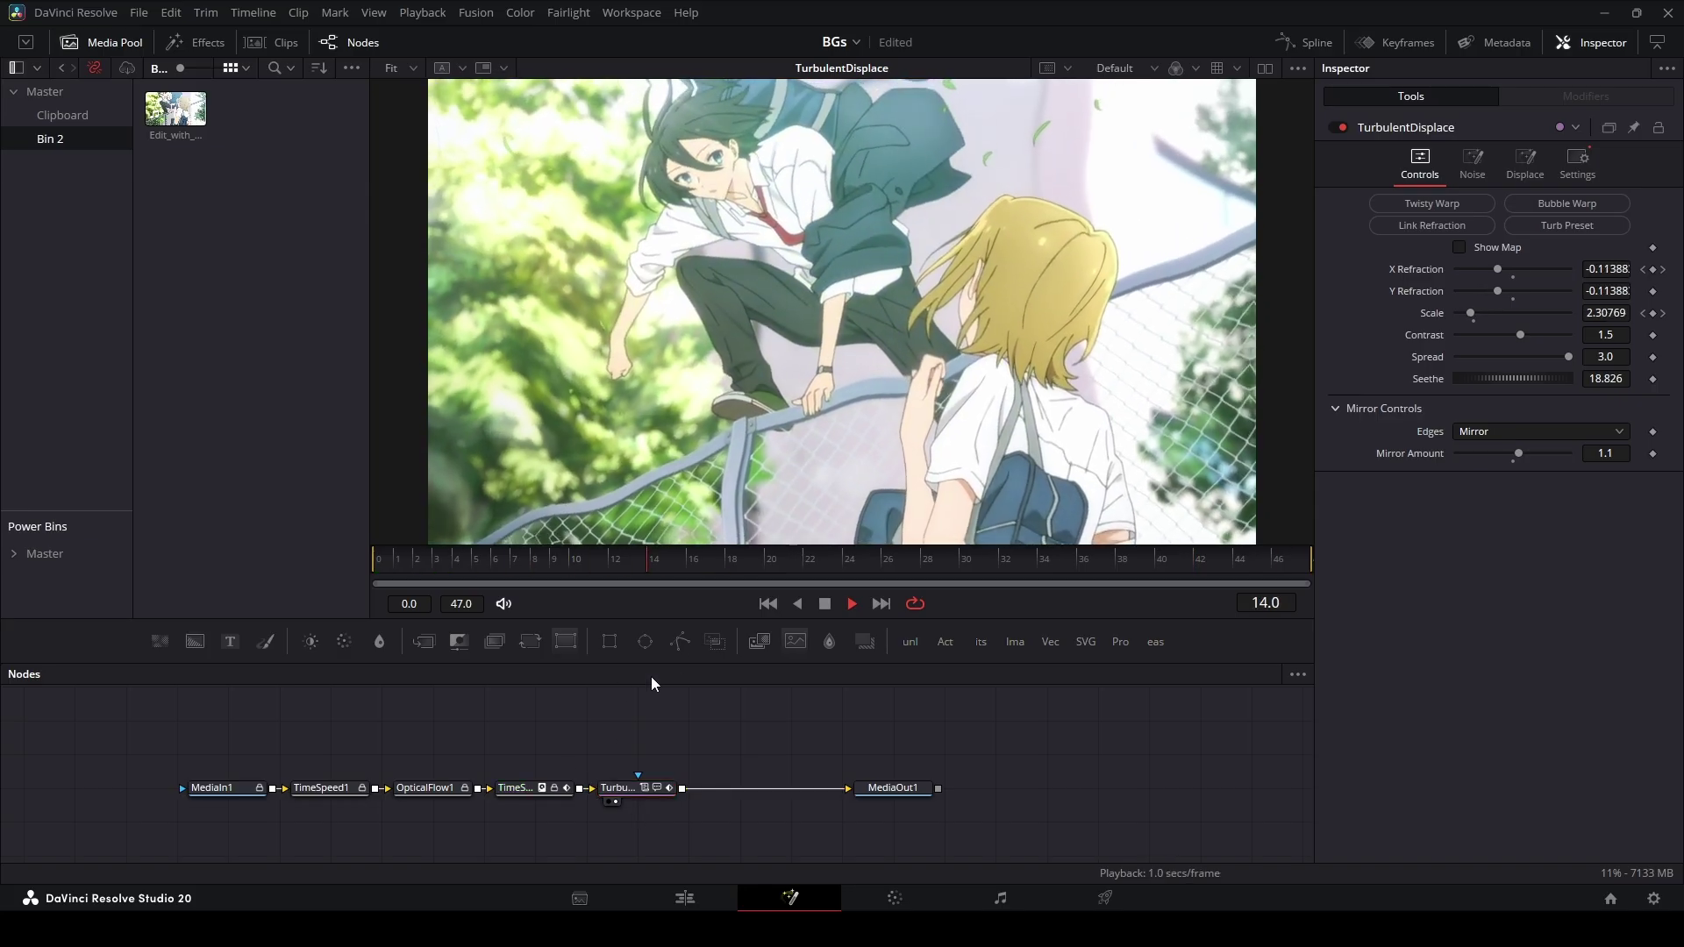
# Pre-render a disk cache for the TurbulentDisplace node with Lock Cache enabled
pyautogui.rightClick(640, 786)
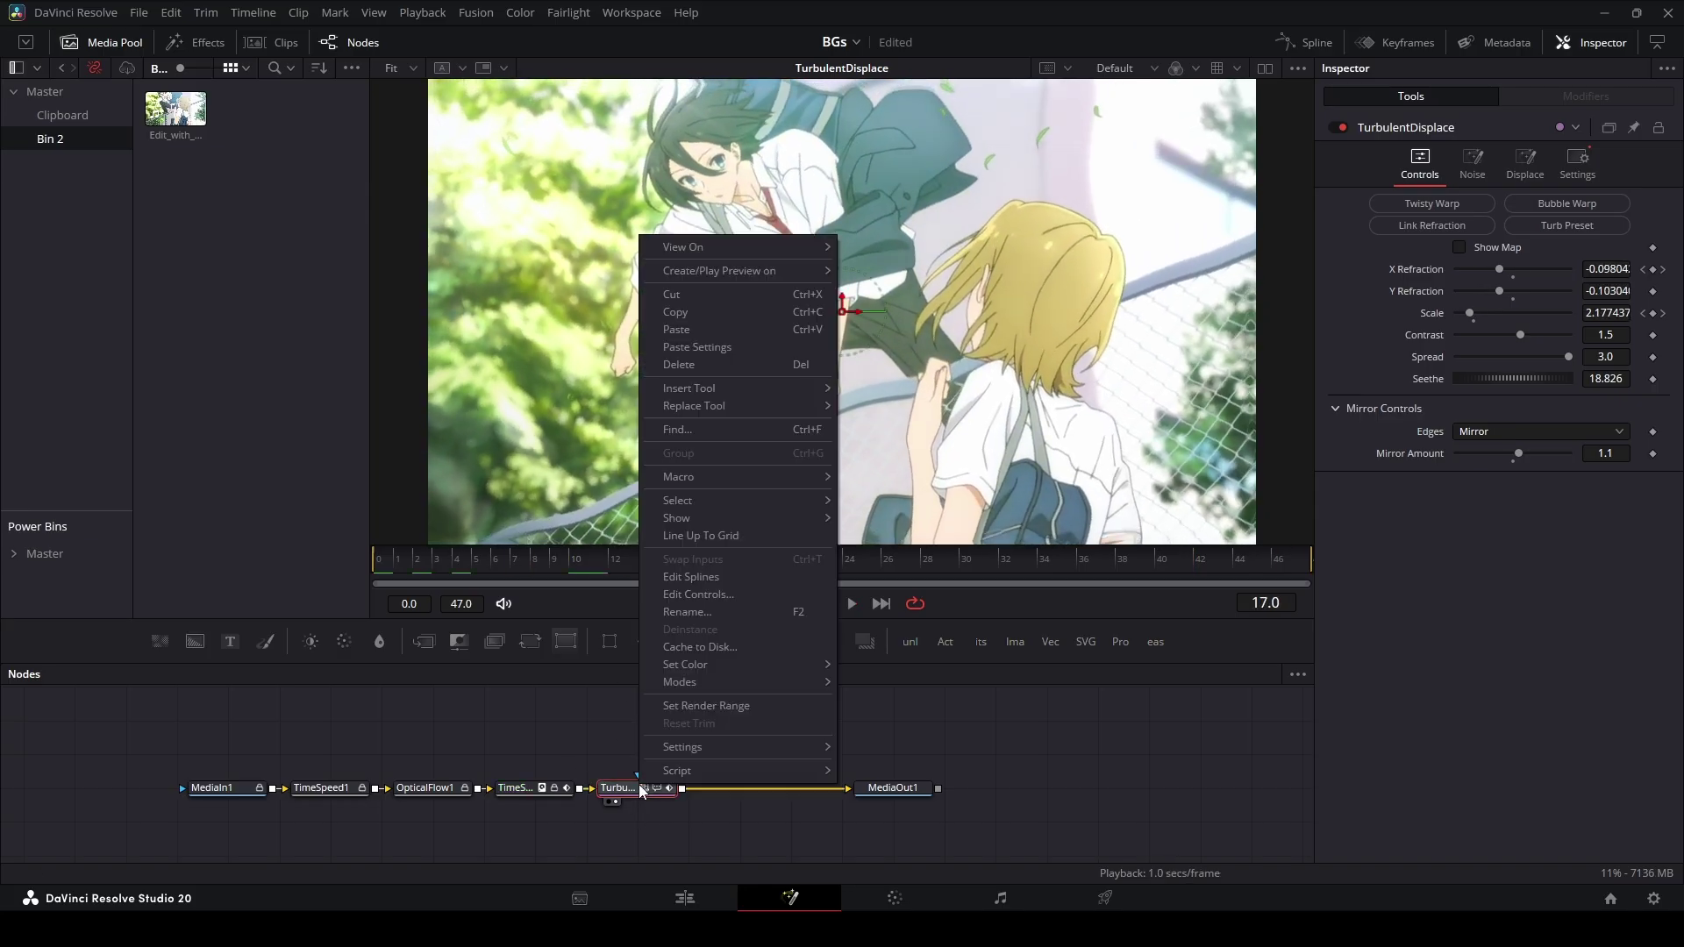
pyautogui.click(689, 646)
pyautogui.click(598, 454)
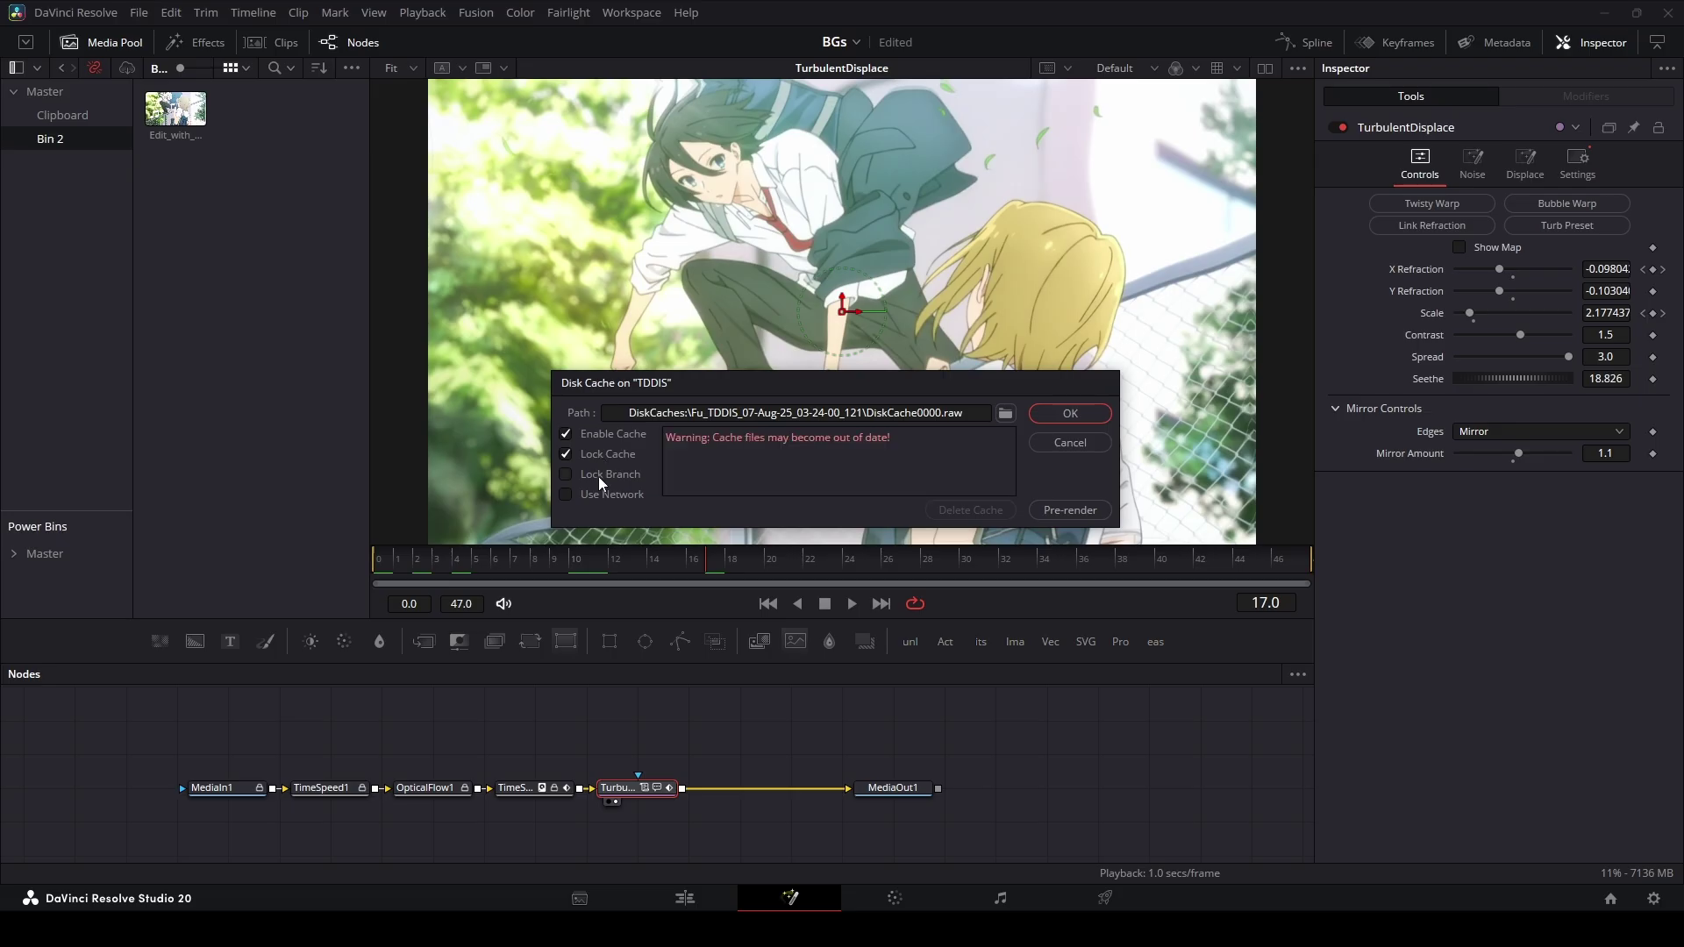
pyautogui.click(1070, 510)
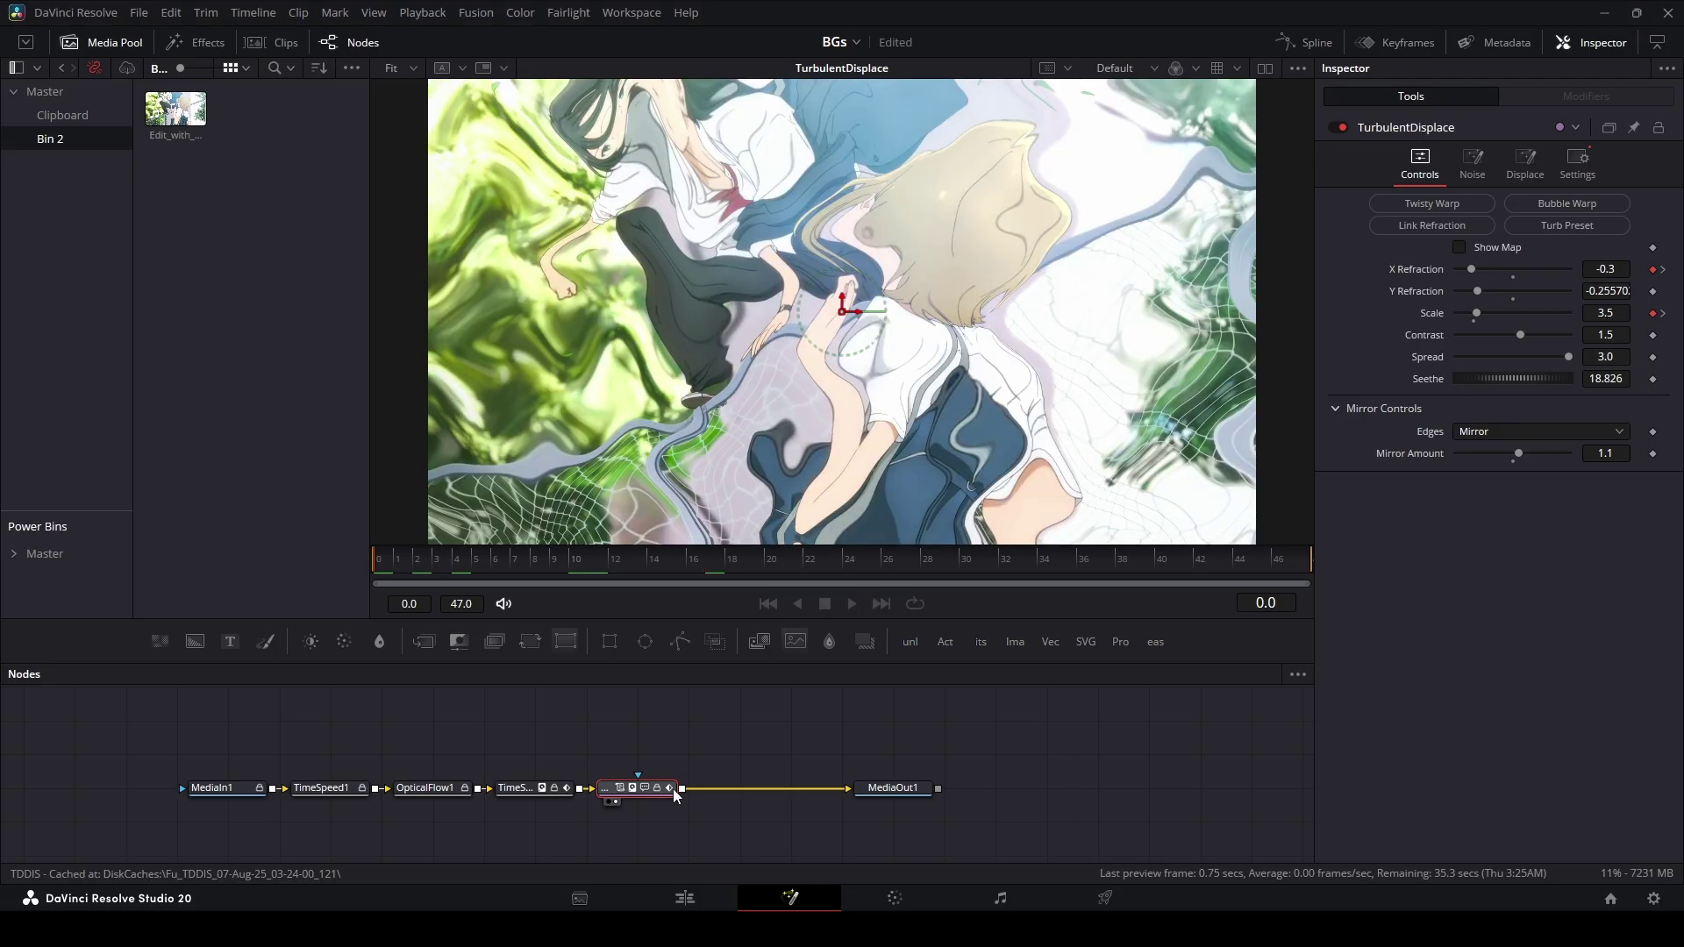